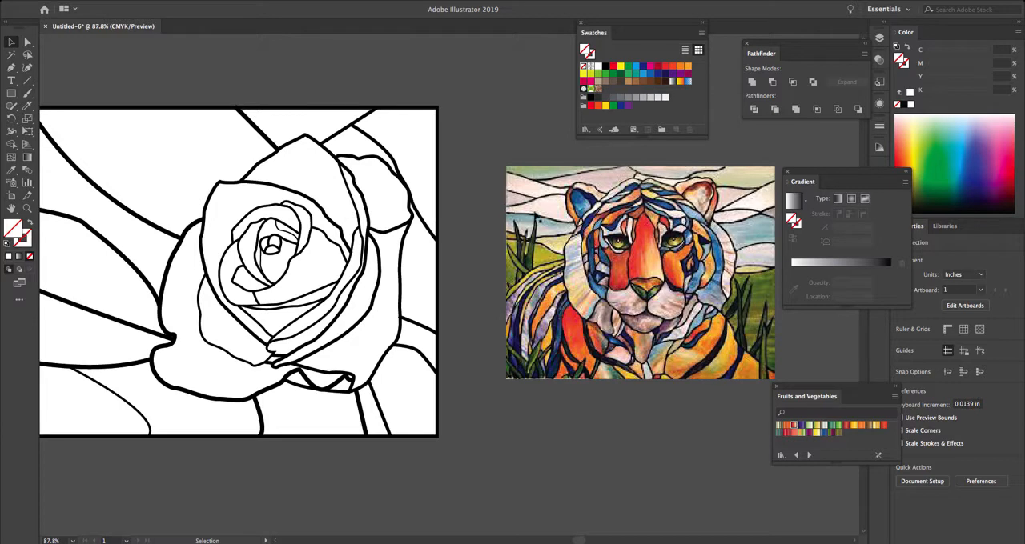
- Examine the stained-glass tiger reference image up close and return to the rose line art
{"action": "key", "text": "space"}
{"action": "left_click_drag", "start_coordinate": [655, 232], "coordinate": [473, 220]}
{"action": "left_click_drag", "start_coordinate": [550, 259], "coordinate": [545, 261]}
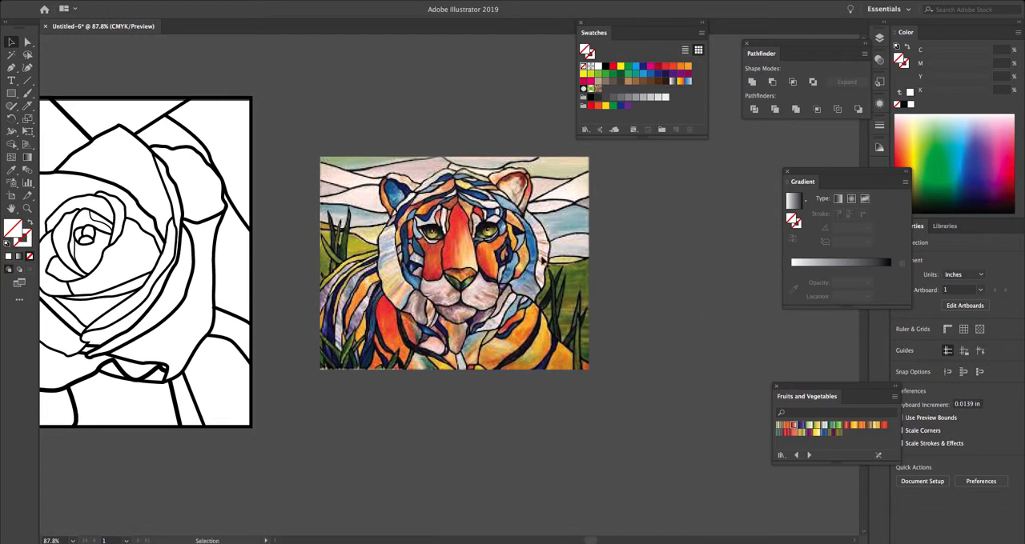
{"action": "key", "text": "ctrl+plus"}
{"action": "key", "text": "ctrl+plus"}
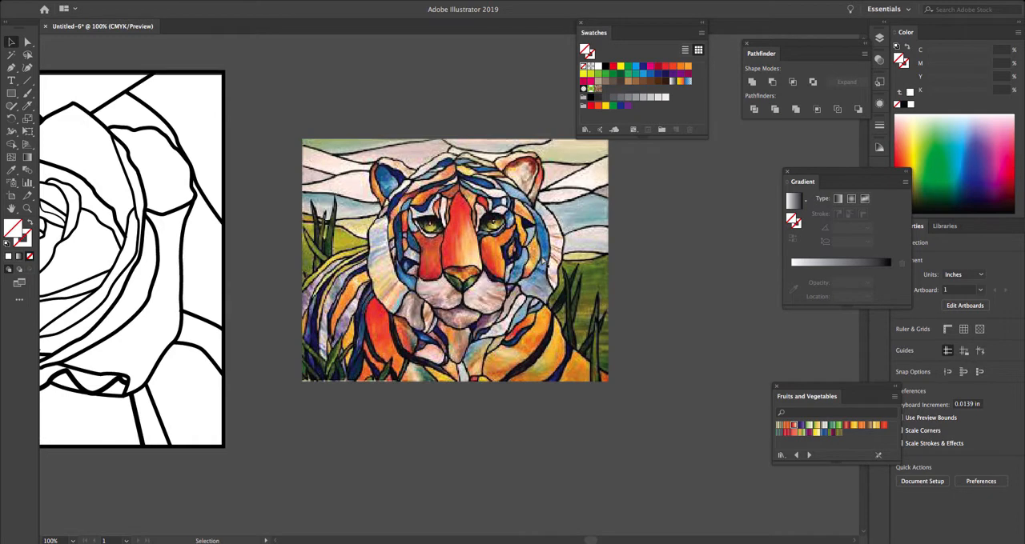
{"action": "key", "text": "space"}
{"action": "left_click_drag", "start_coordinate": [492, 170], "coordinate": [478, 230]}
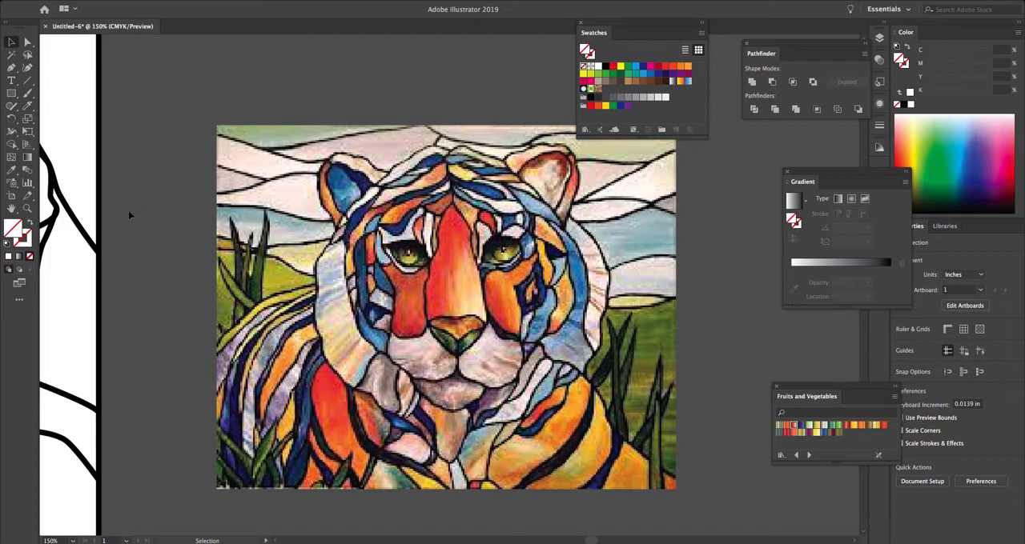
{"action": "scroll", "coordinate": [155, 258], "scroll_direction": "left", "scroll_amount": 5}
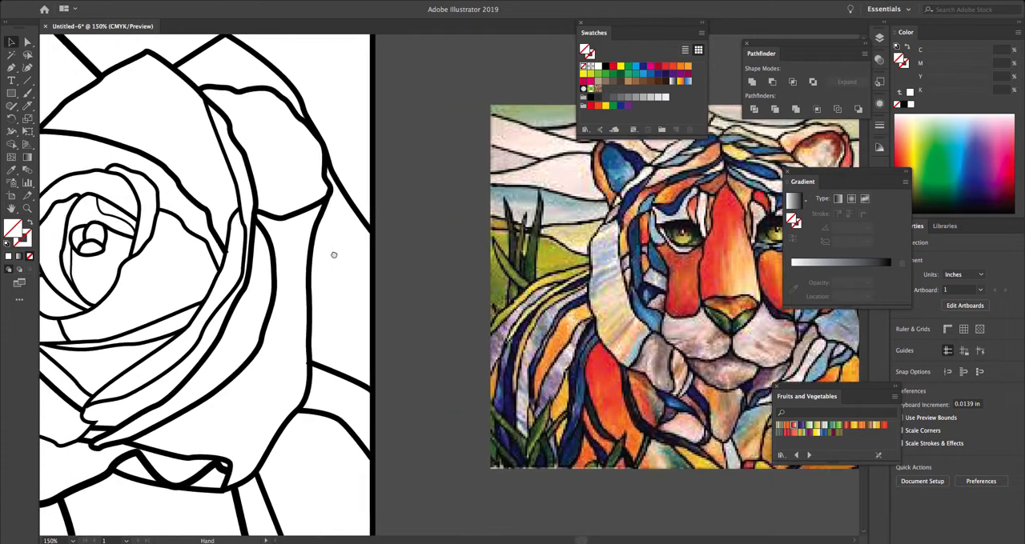
{"action": "key", "text": "ctrl+minus"}
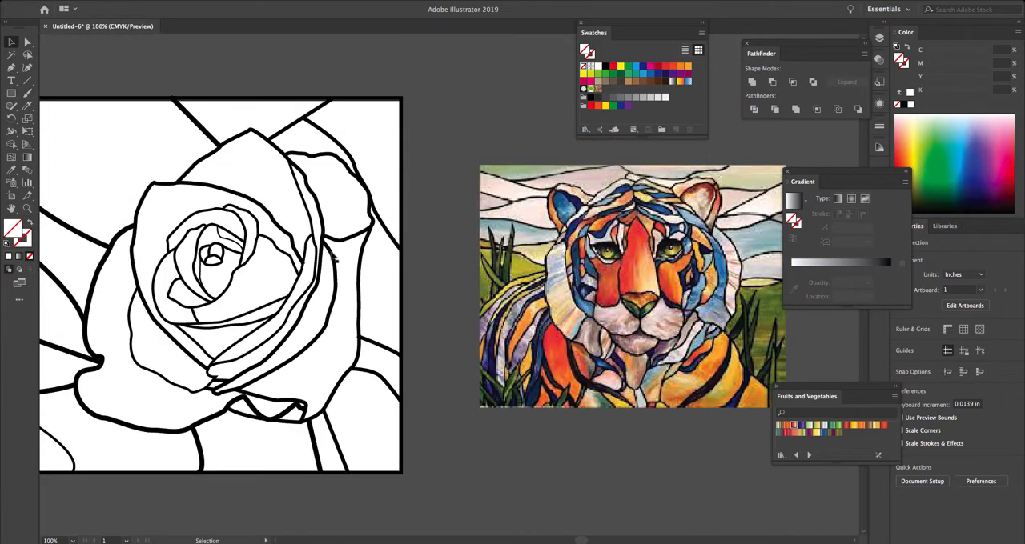
{"action": "key", "text": "space"}
{"action": "left_click_drag", "start_coordinate": [286, 250], "coordinate": [464, 250]}
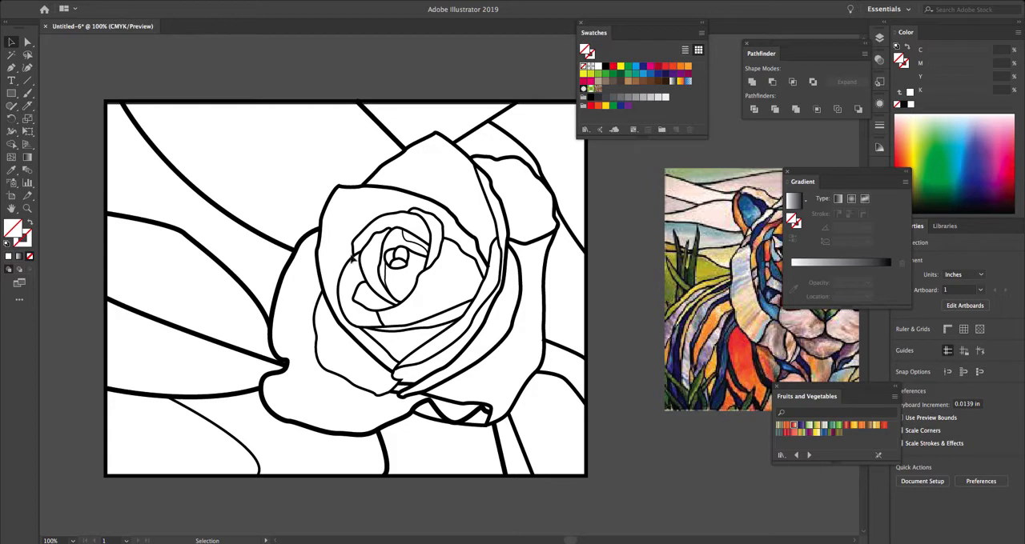
- Try a yellow fill on the entire rose line art and reset its fill to none
{"action": "left_click_drag", "start_coordinate": [72, 69], "coordinate": [604, 482]}
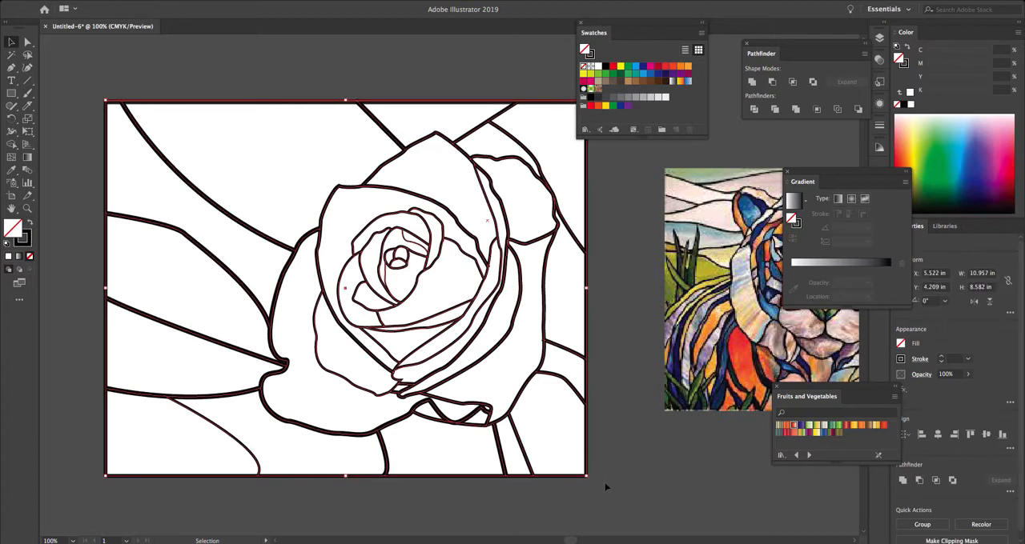
{"action": "left_click_drag", "start_coordinate": [607, 27], "coordinate": [638, 40]}
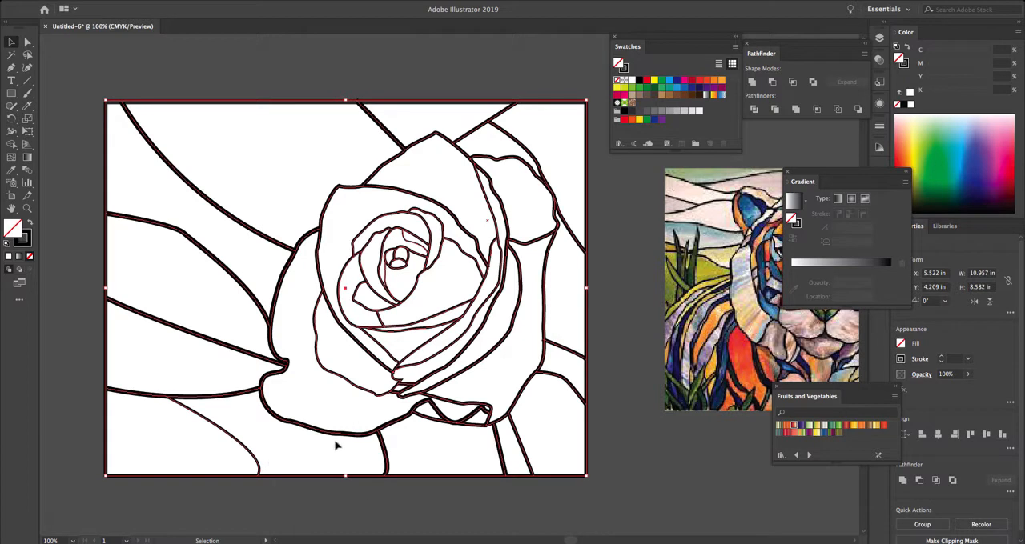
{"action": "left_click", "coordinate": [655, 82]}
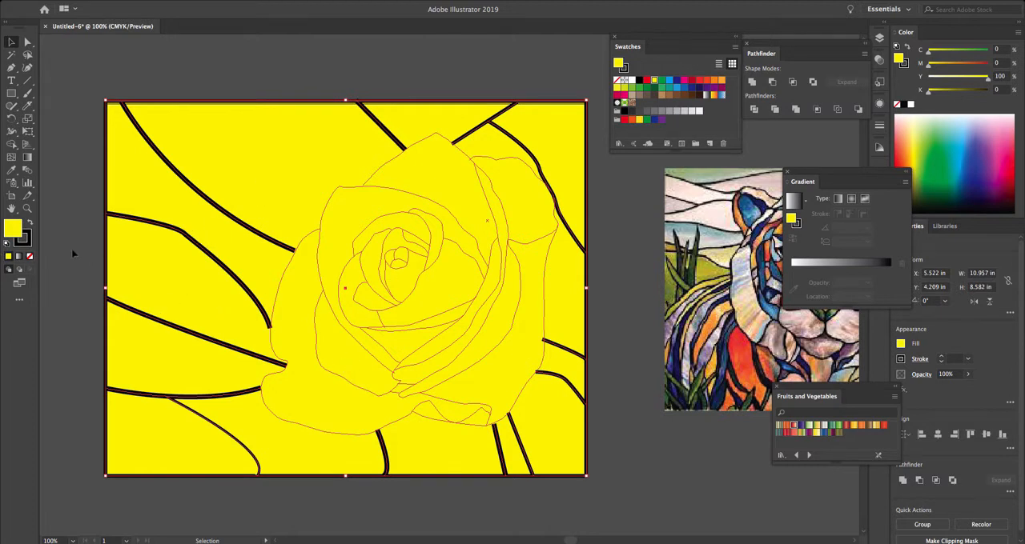
{"action": "left_click", "coordinate": [30, 257]}
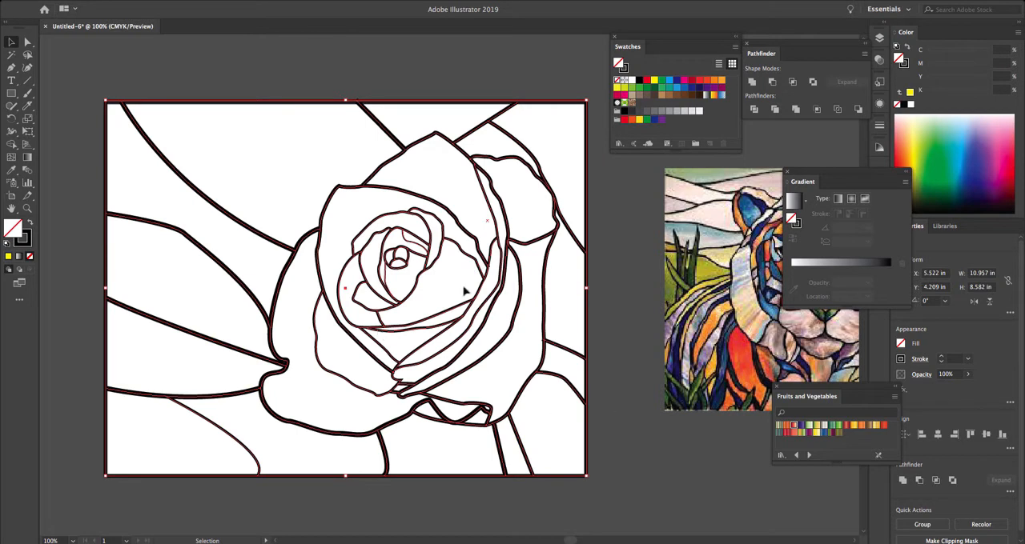
- Move the Swatches panel clear of the rose artwork
{"action": "key", "text": "ctrl+equal"}
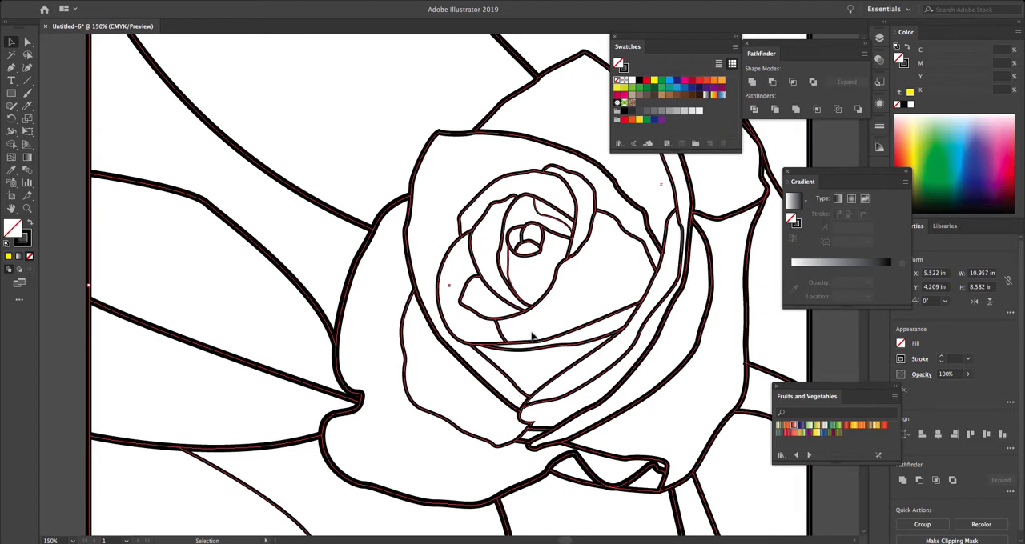
{"action": "key", "text": "ctrl+1"}
{"action": "key", "text": "space"}
{"action": "left_click_drag", "start_coordinate": [718, 302], "coordinate": [660, 304]}
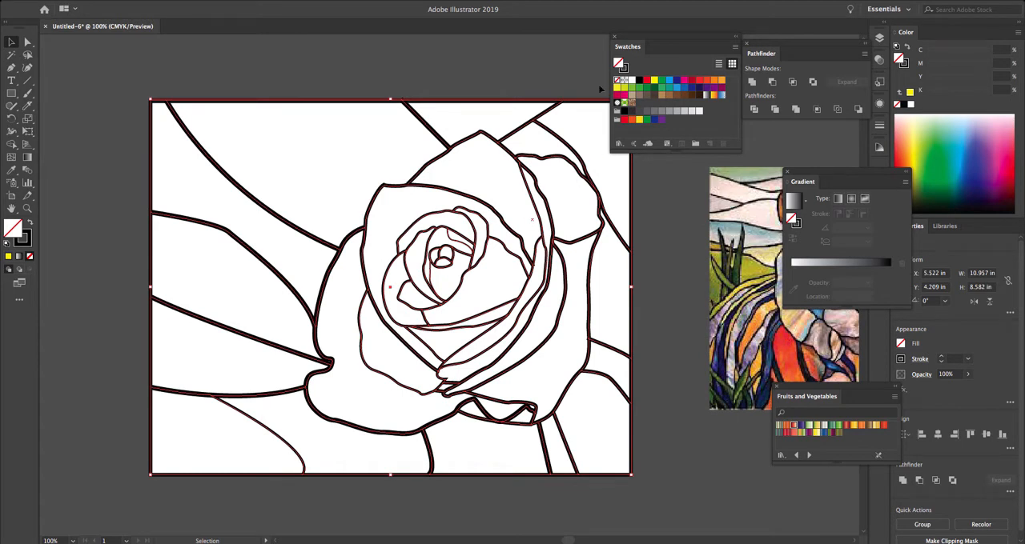
{"action": "left_click_drag", "start_coordinate": [635, 39], "coordinate": [684, 130]}
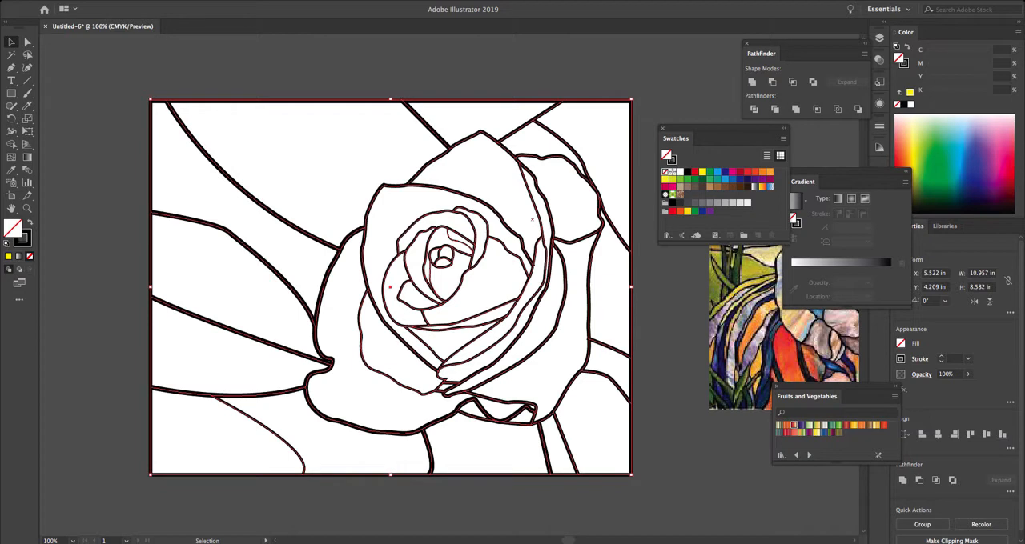
{"action": "left_click", "coordinate": [132, 1]}
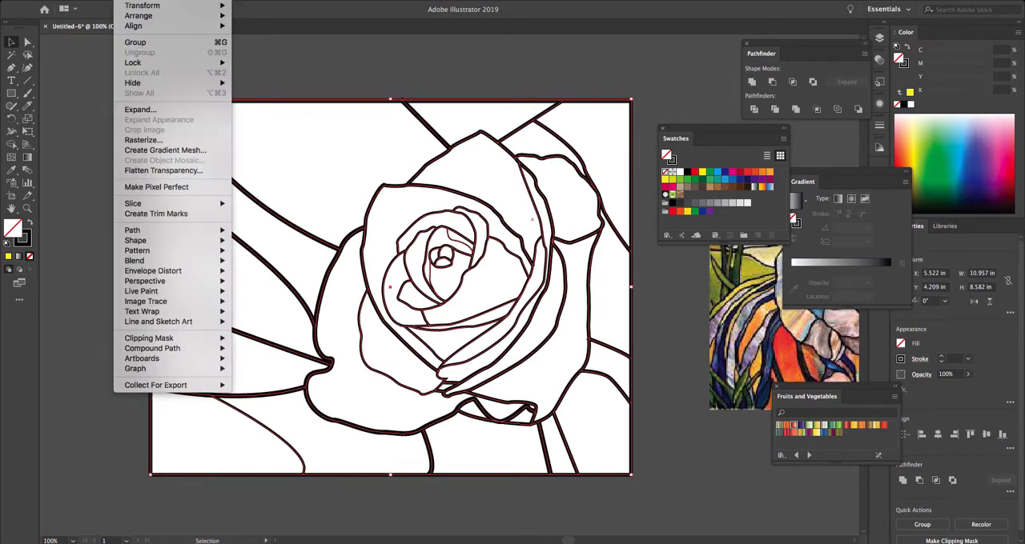
{"action": "mouse_move", "coordinate": [163, 232]}
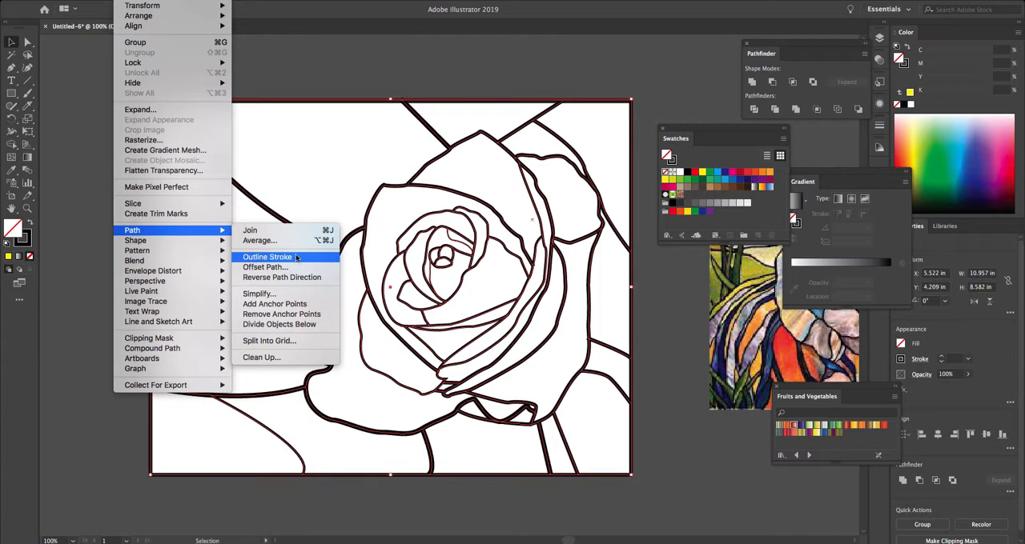
{"action": "left_click", "coordinate": [296, 257]}
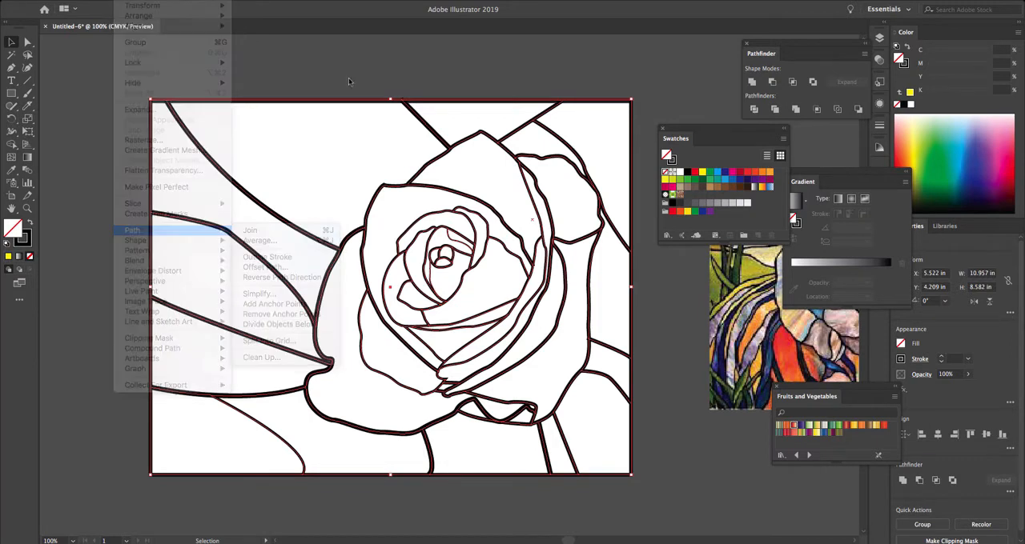
- Duplicate Layer 2, which holds the rose line art
{"action": "left_click", "coordinate": [878, 37]}
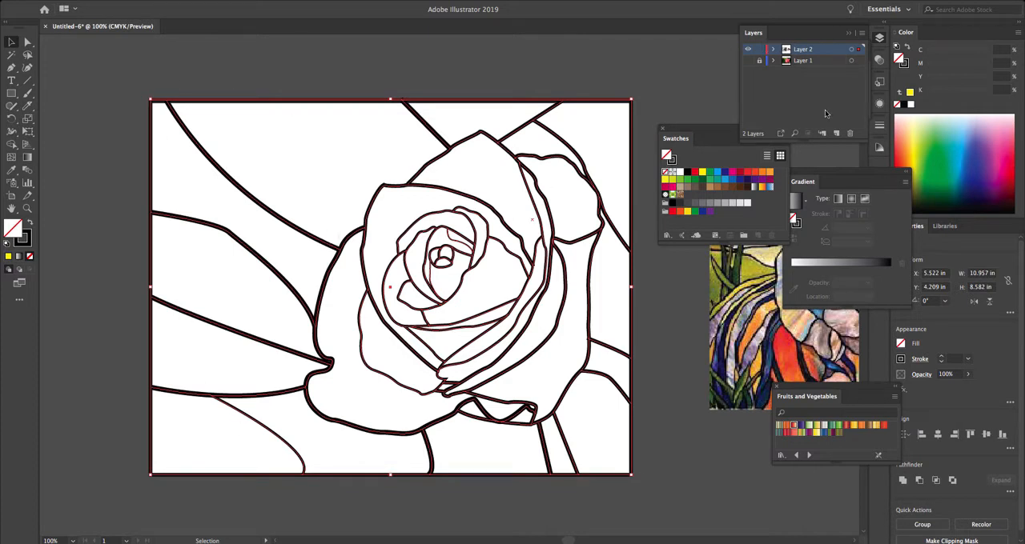
{"action": "left_click", "coordinate": [861, 34]}
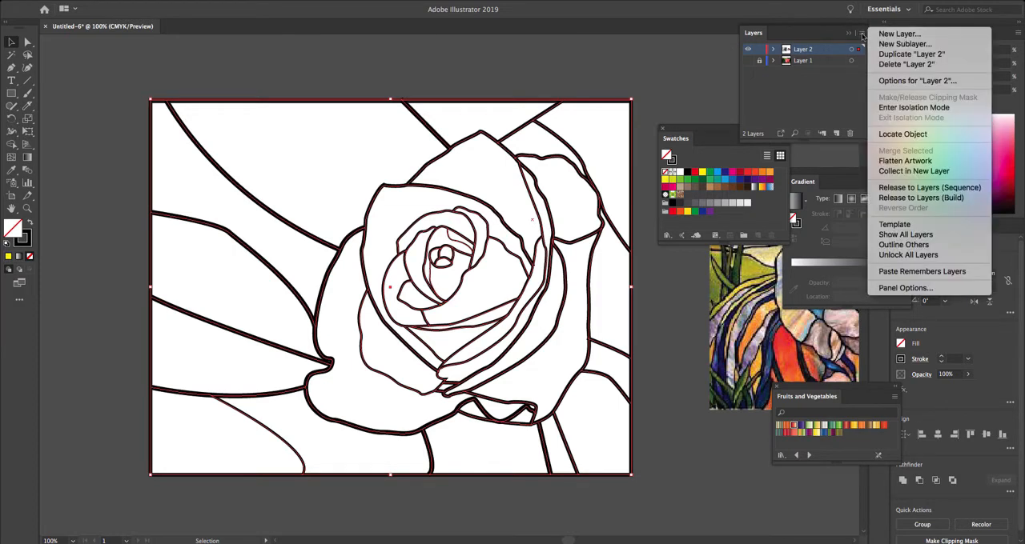
{"action": "left_click", "coordinate": [941, 54]}
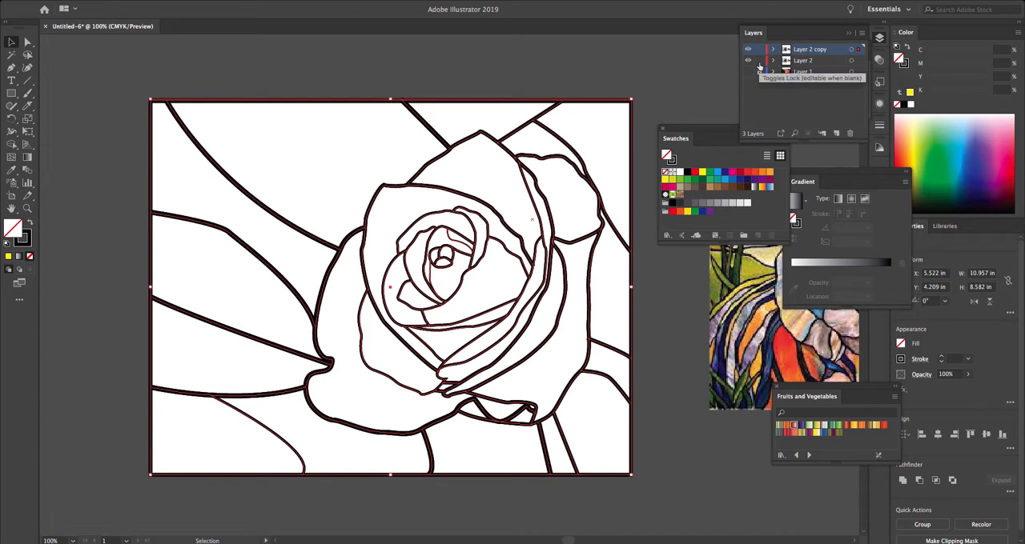
- Rename Layer 2 as Original, lock and hide it, and make Layer 2 copy the active layer
{"action": "left_click_drag", "start_coordinate": [760, 70], "coordinate": [760, 60]}
{"action": "double_click", "coordinate": [803, 60]}
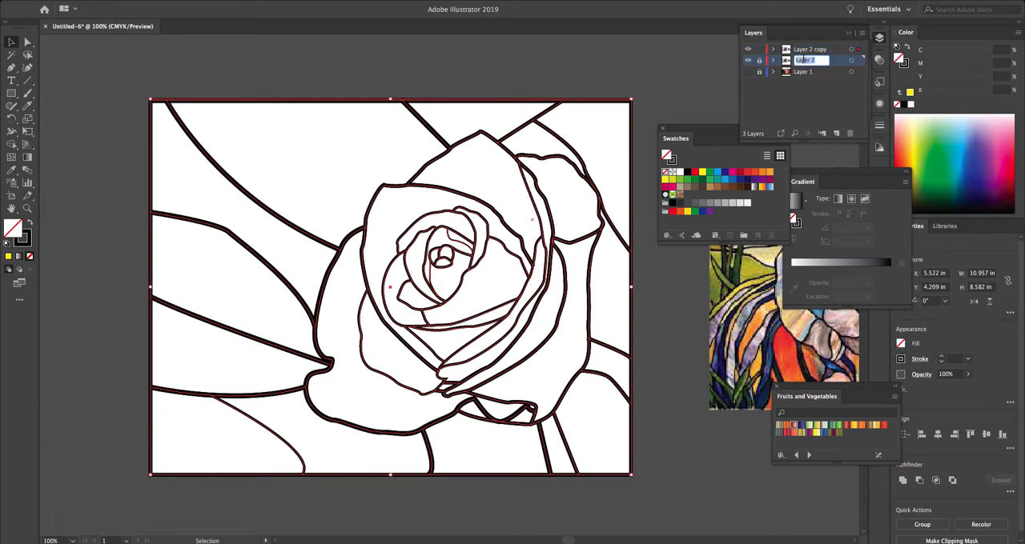
{"action": "type", "text": "Original"}
{"action": "key", "text": "Return"}
{"action": "left_click", "coordinate": [748, 61]}
{"action": "left_click", "coordinate": [814, 53]}
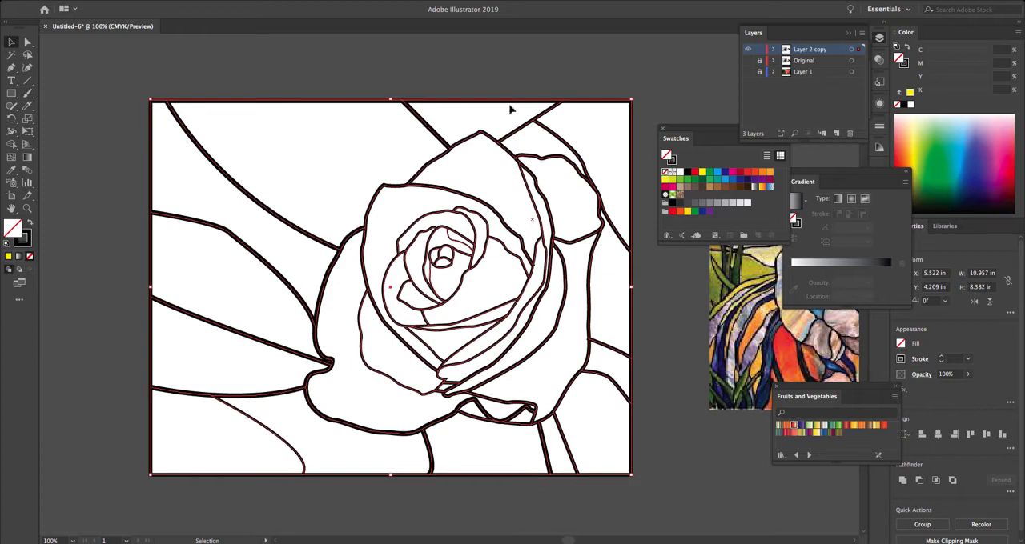
- Select the entire rose line art on Layer 2 copy and apply Outline Stroke to it
{"action": "left_click", "coordinate": [669, 68]}
{"action": "left_click_drag", "start_coordinate": [92, 60], "coordinate": [641, 481]}
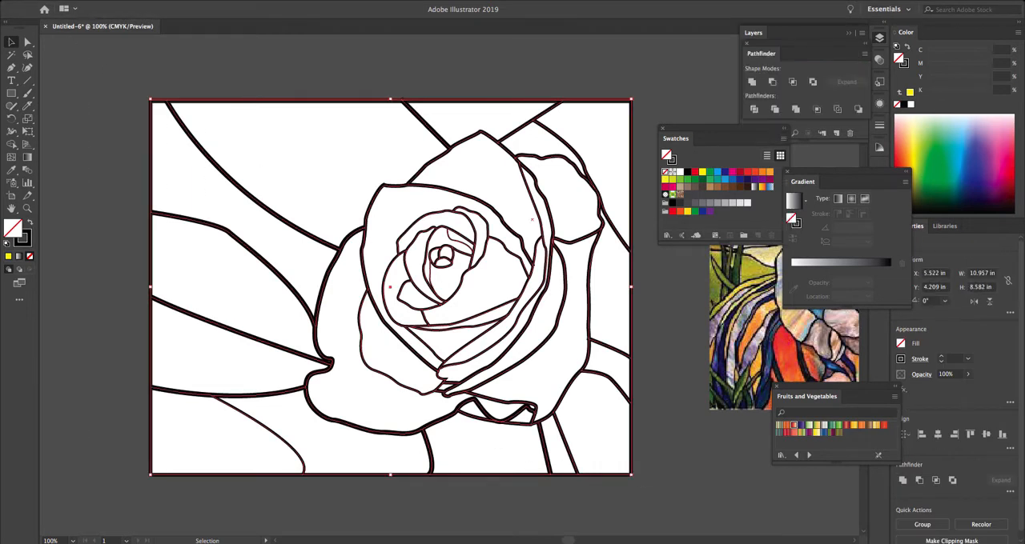
{"action": "left_click", "coordinate": [128, 1]}
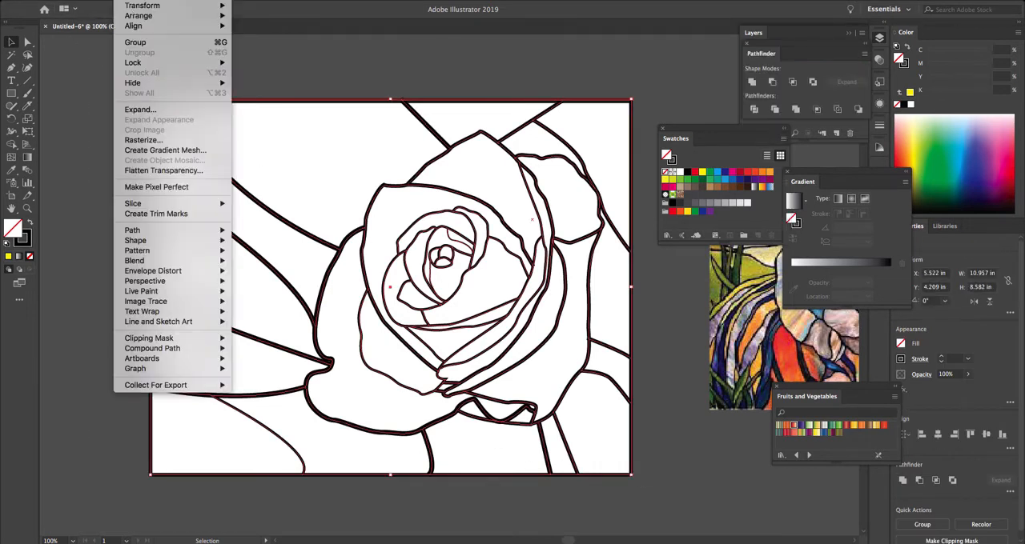
{"action": "mouse_move", "coordinate": [164, 234]}
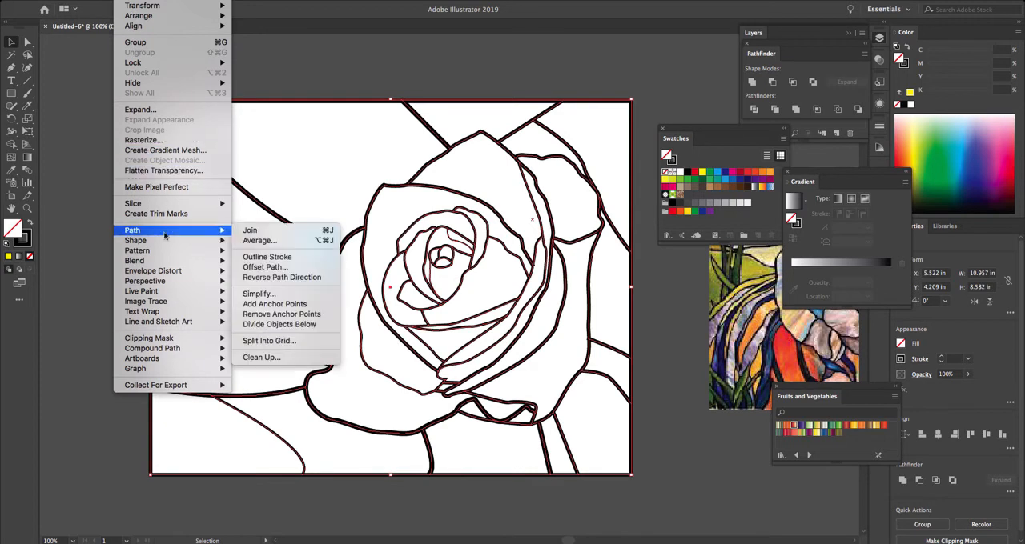
{"action": "left_click", "coordinate": [286, 257]}
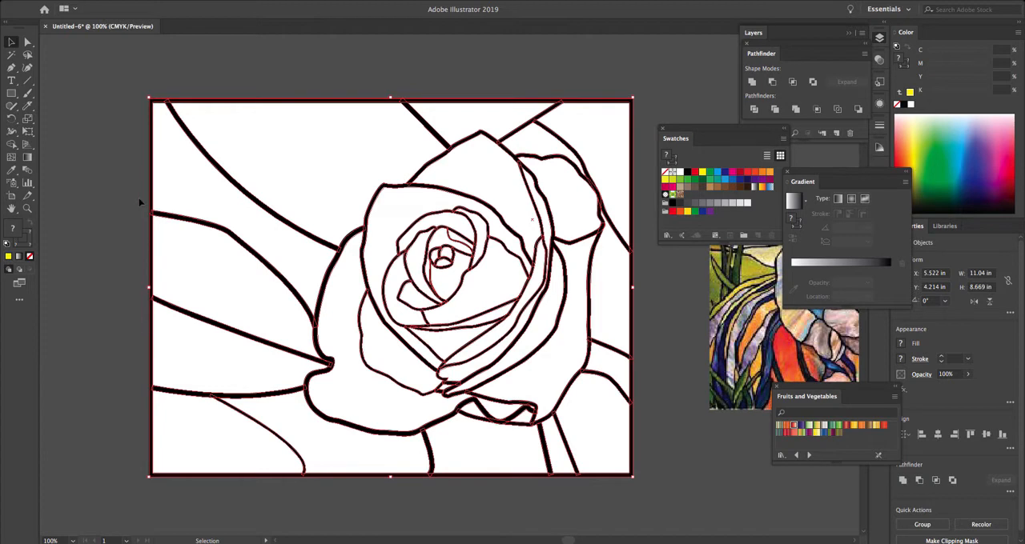
- Make the whole rose artwork a Live Paint group, filling the large background section above the rose with green (C 75, M 0, Y 100, K 0)
{"action": "key", "text": "ctrl+a"}
{"action": "left_click", "coordinate": [14, 147]}
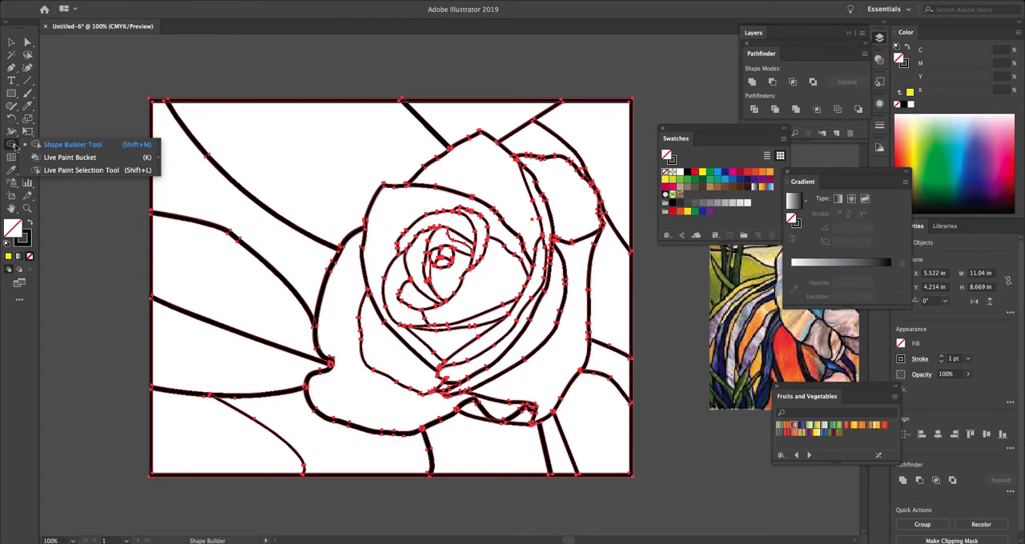
{"action": "left_click", "coordinate": [101, 160]}
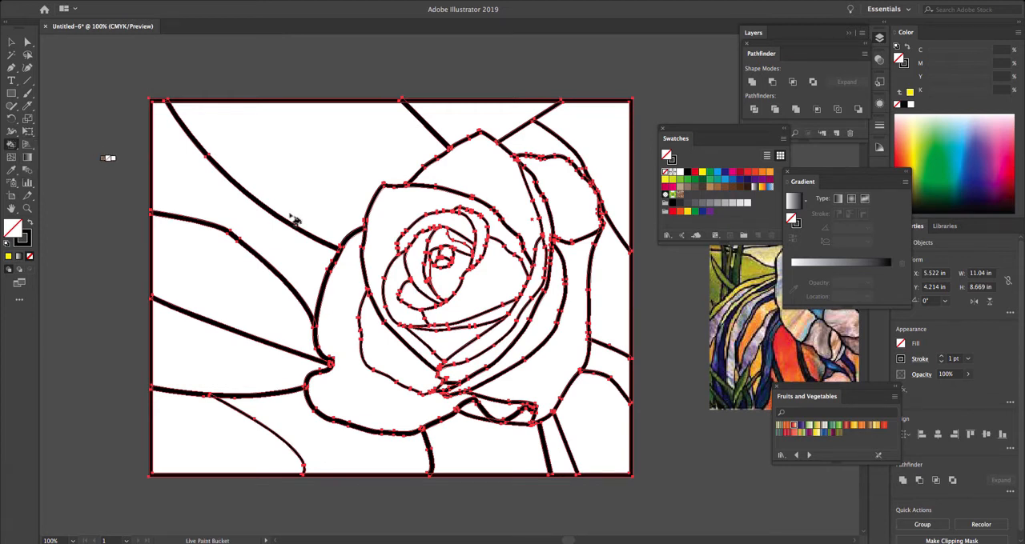
{"action": "left_click", "coordinate": [687, 180]}
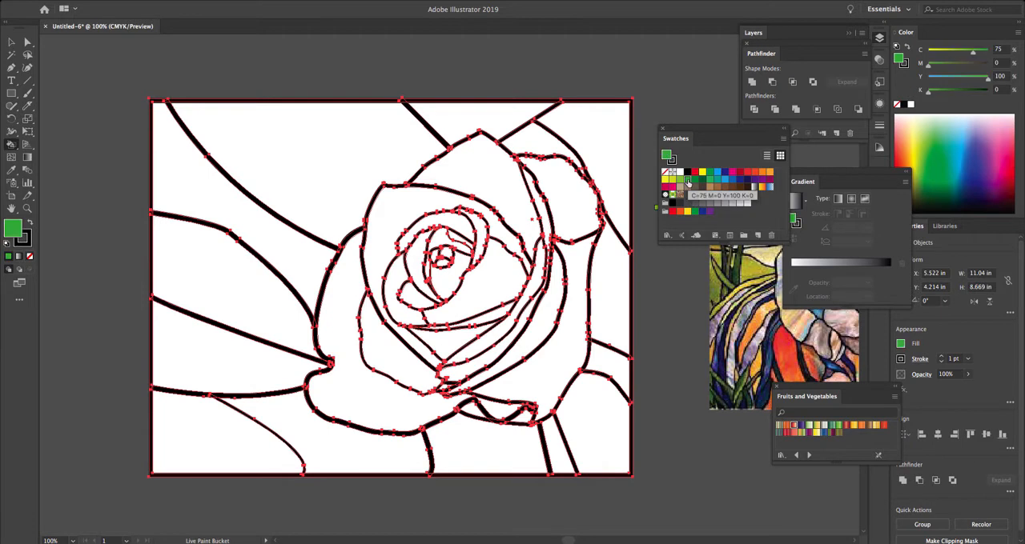
{"action": "left_click", "coordinate": [346, 165]}
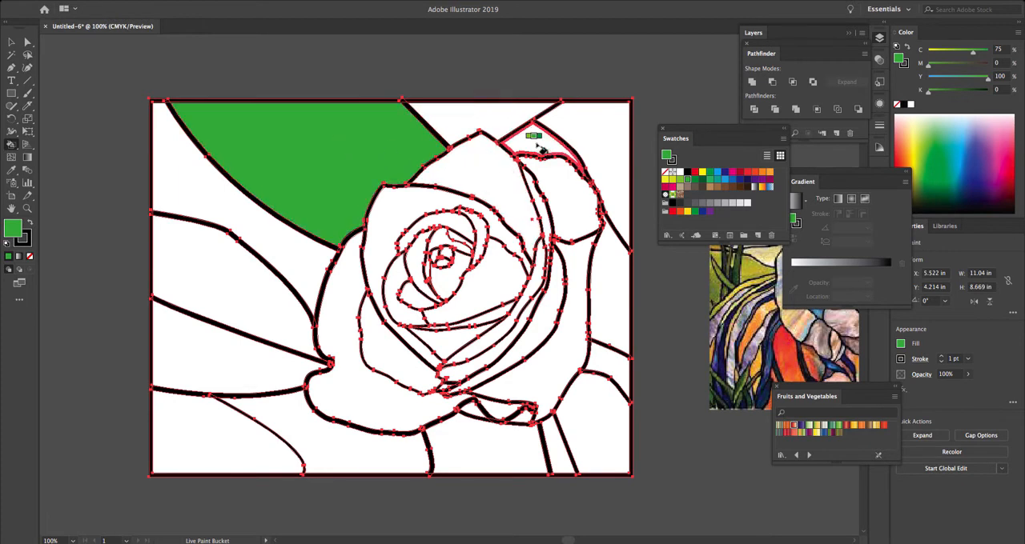
- Fill the upper-right corner, middle-left leaf, bottom-centre section and narrow strip below the rose with the same green
{"action": "left_click", "coordinate": [589, 140]}
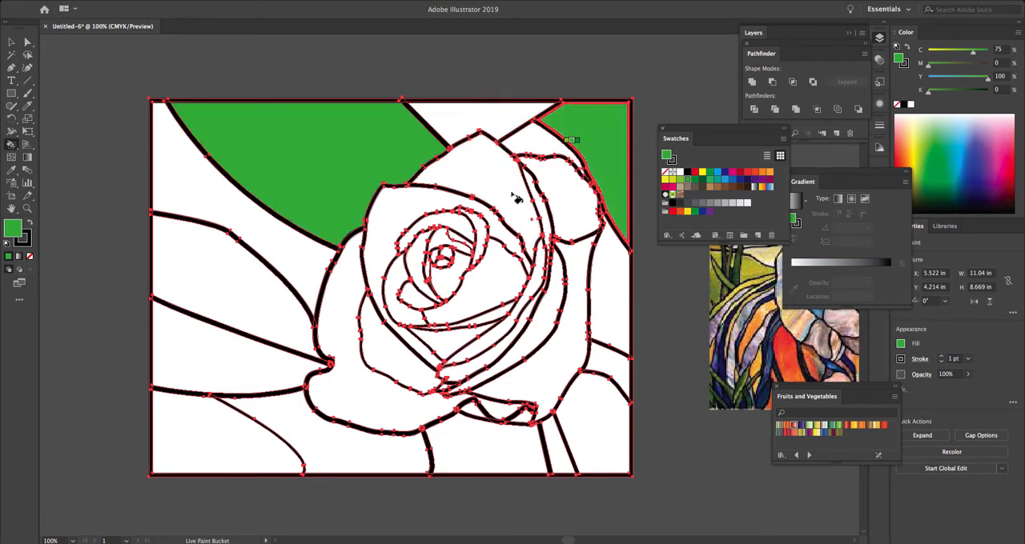
{"action": "left_click", "coordinate": [258, 308]}
{"action": "left_click", "coordinate": [405, 458]}
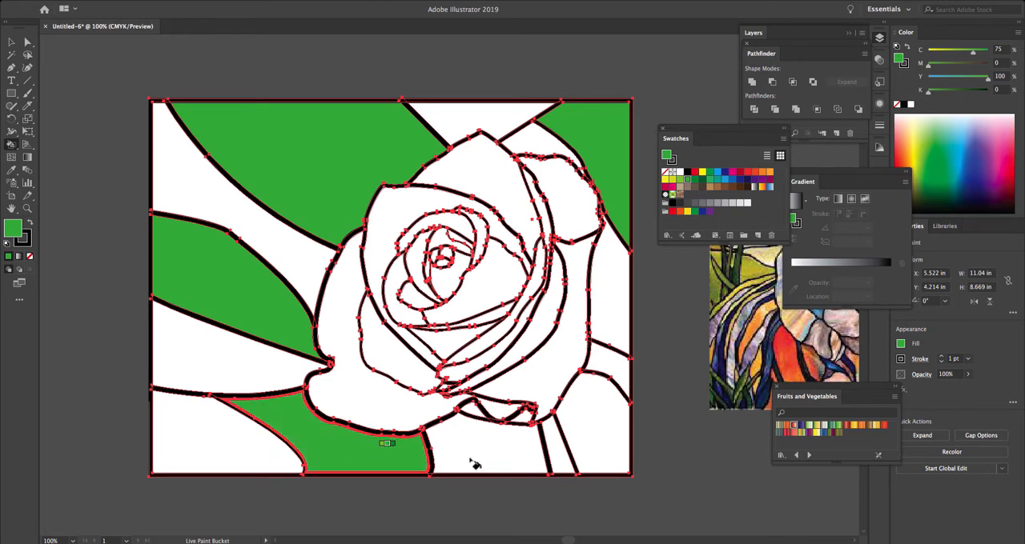
{"action": "left_click", "coordinate": [559, 452]}
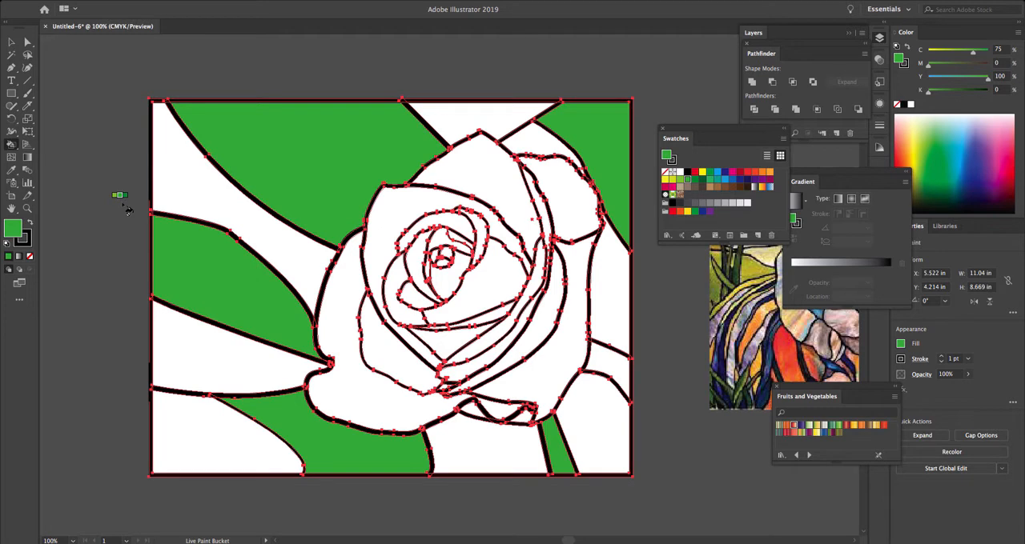
- Fill the upper-left background section, the top section, the small wedge above the right petal and the lower leaf with medium green (C 85, M 10, Y 100, K 10)
{"action": "key", "text": "Right"}
{"action": "key", "text": "Right"}
{"action": "key", "text": "Left"}
{"action": "key", "text": "Left"}
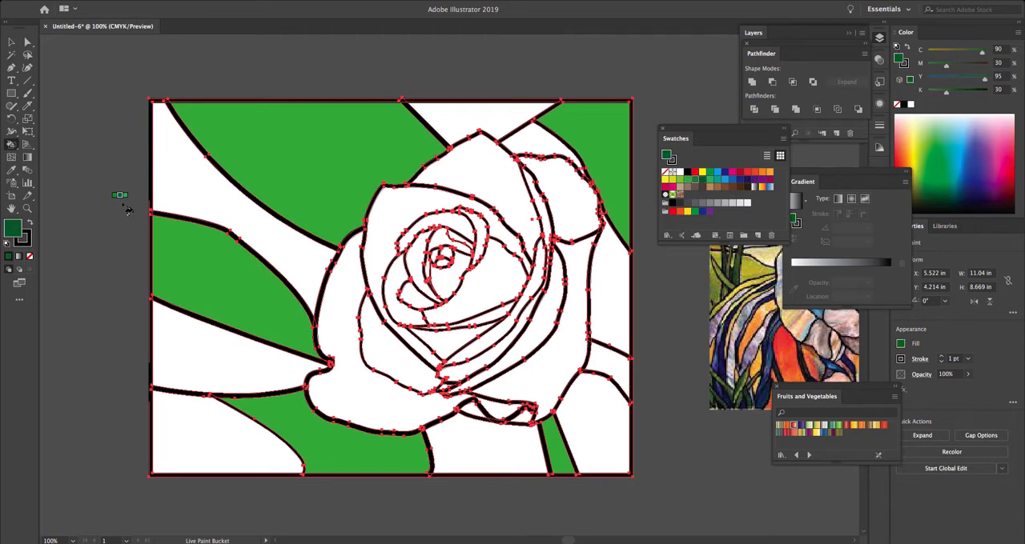
{"action": "key", "text": "Left"}
{"action": "key", "text": "Right"}
{"action": "key", "text": "Right"}
{"action": "key", "text": "Left"}
{"action": "left_click", "coordinate": [191, 195]}
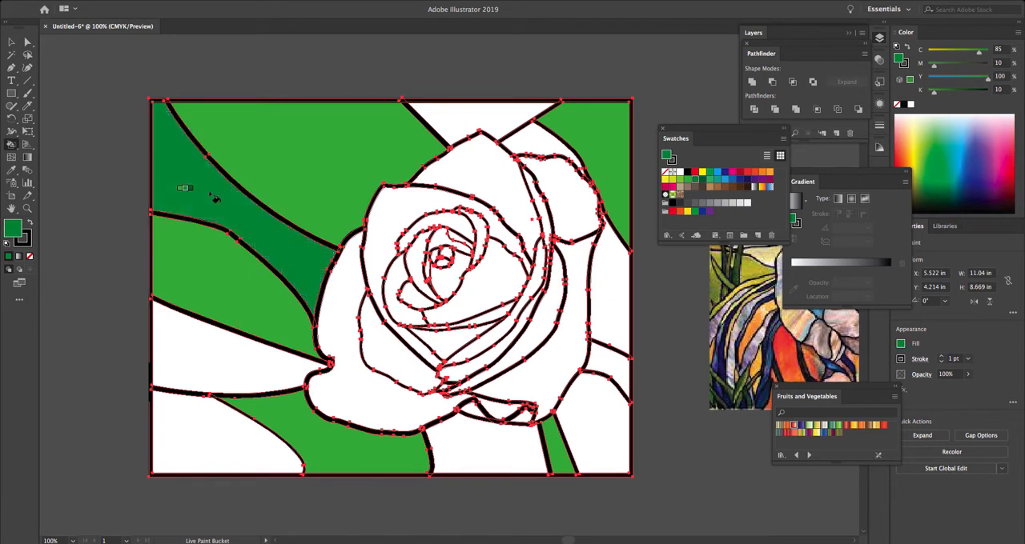
{"action": "left_click", "coordinate": [471, 120]}
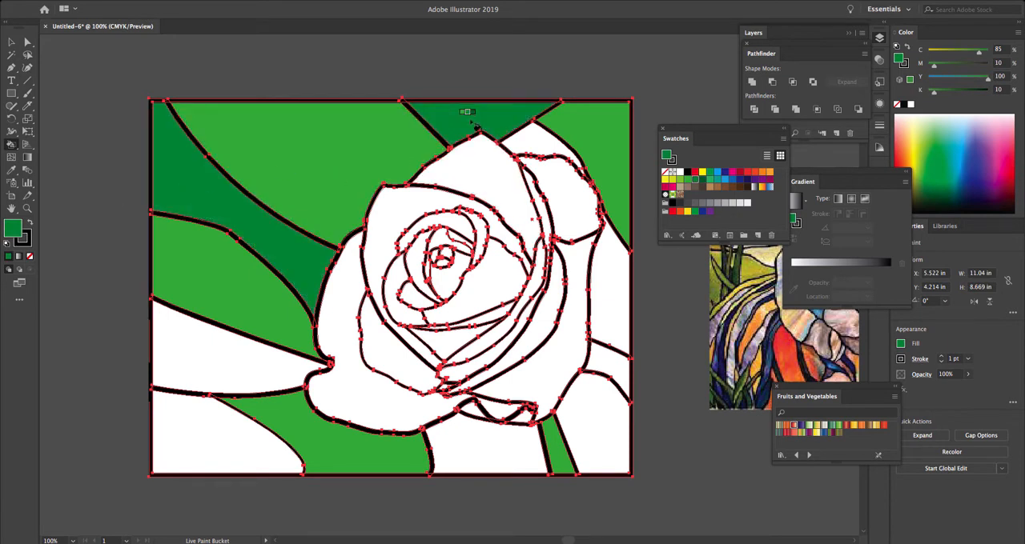
{"action": "left_click", "coordinate": [521, 135]}
{"action": "left_click", "coordinate": [256, 344]}
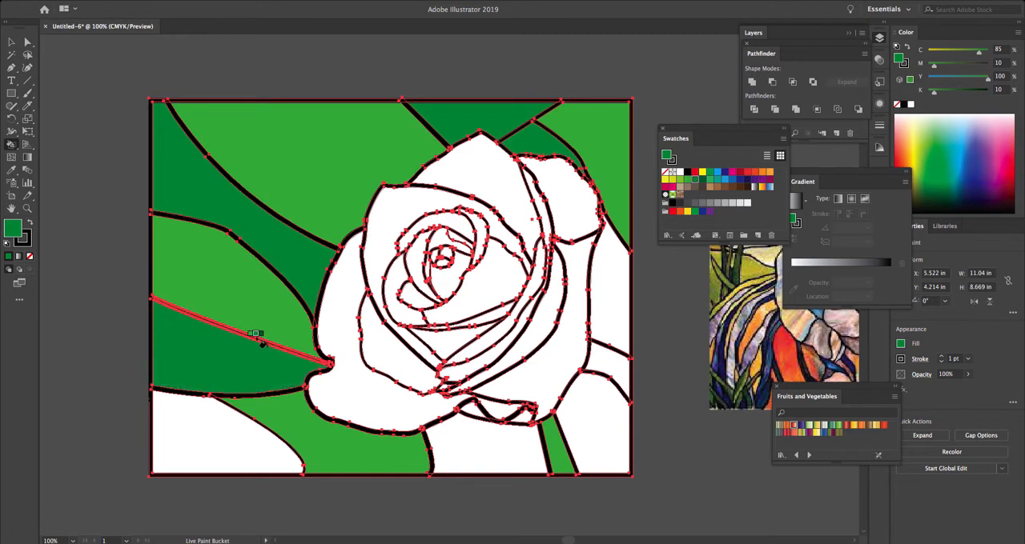
- Fill the lower-left, two right-edge and wide below-rose sections with dark green (C 90, M 30, Y 95, K 30), and the lower-right section with medium green
{"action": "key", "text": "Right"}
{"action": "left_click", "coordinate": [204, 435]}
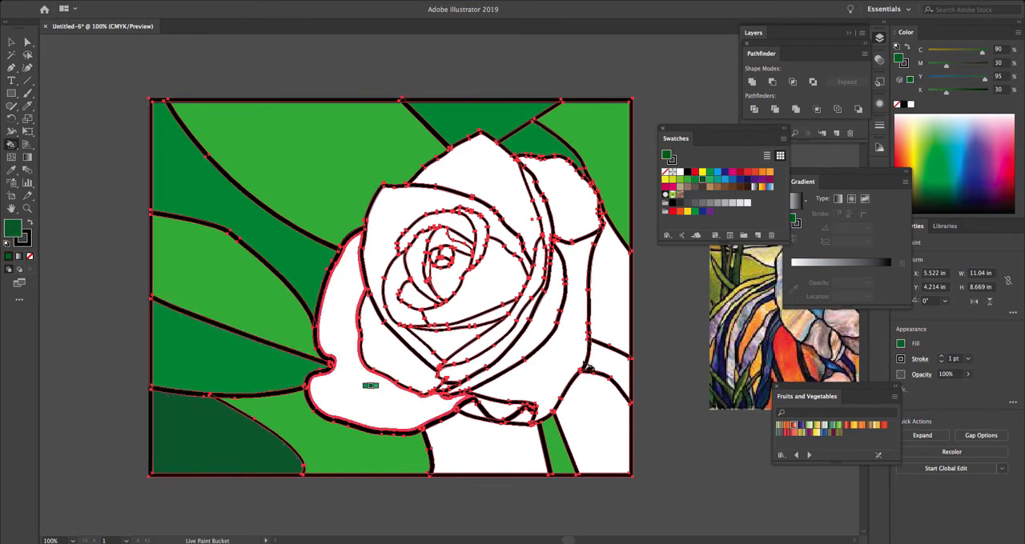
{"action": "left_click", "coordinate": [622, 312]}
{"action": "left_click", "coordinate": [610, 359]}
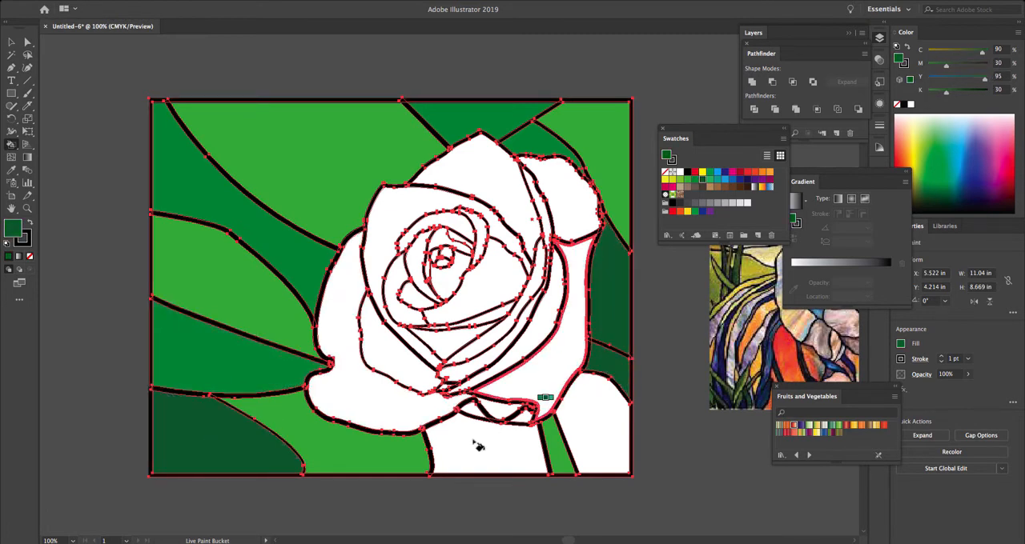
{"action": "left_click", "coordinate": [471, 440]}
{"action": "key", "text": "Left"}
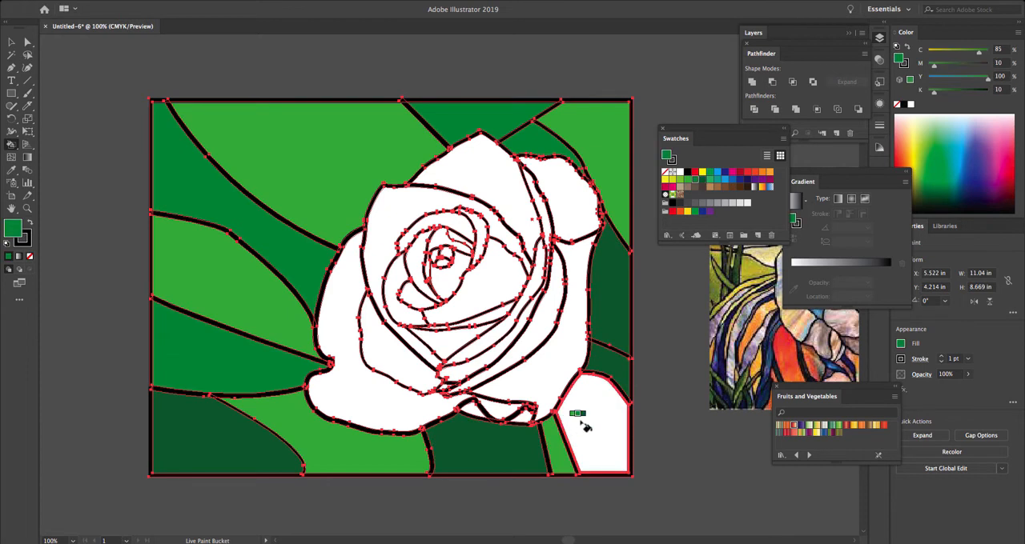
{"action": "left_click", "coordinate": [583, 425]}
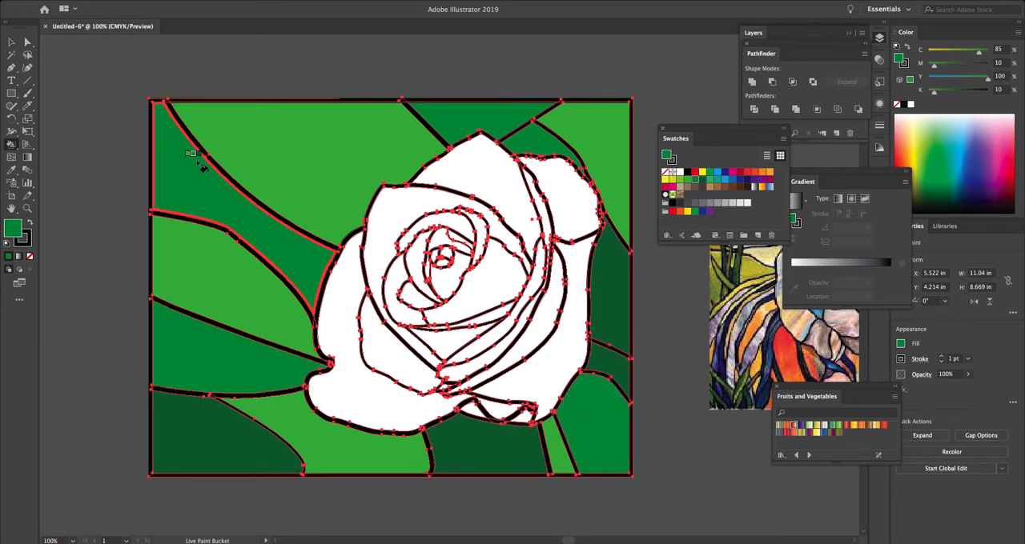
- Fill the top petal with dark red (C 15, M 100, Y 90, K 10), and the outer right and upper-left petals with bright red (C 0, M 90, Y 85, K 0)
{"action": "left_click_drag", "start_coordinate": [710, 133], "coordinate": [662, 58]}
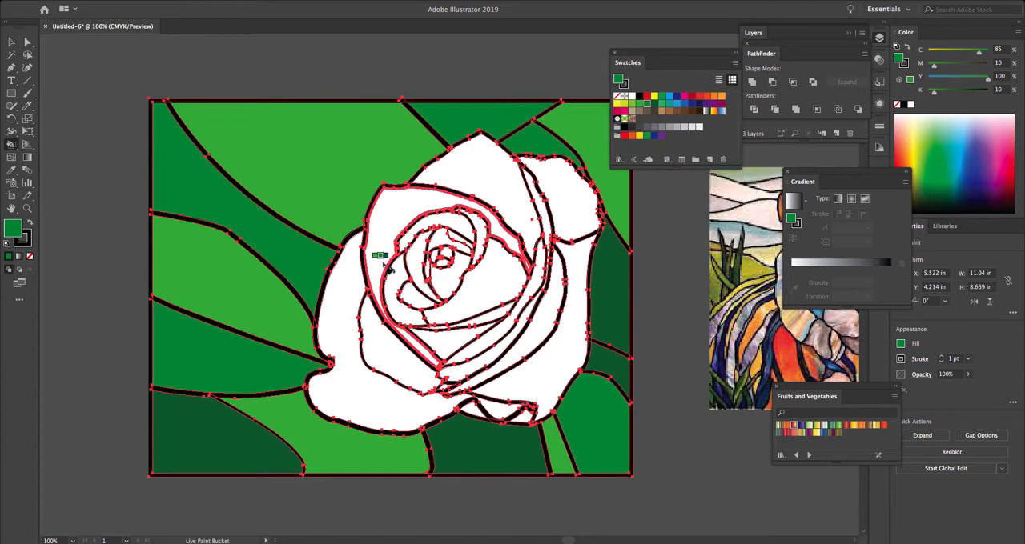
{"action": "left_click", "coordinate": [692, 97]}
{"action": "left_click", "coordinate": [497, 173]}
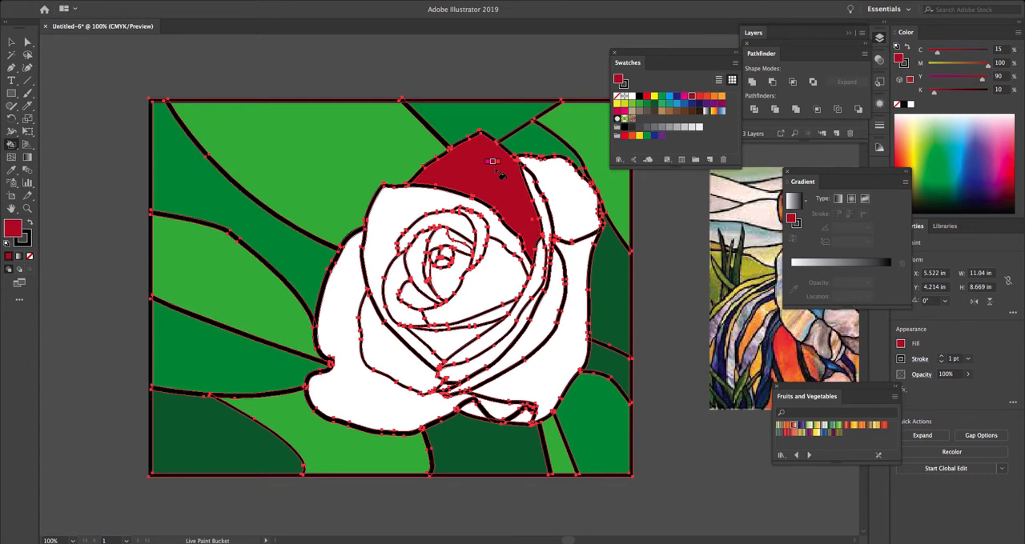
{"action": "key", "text": "Right"}
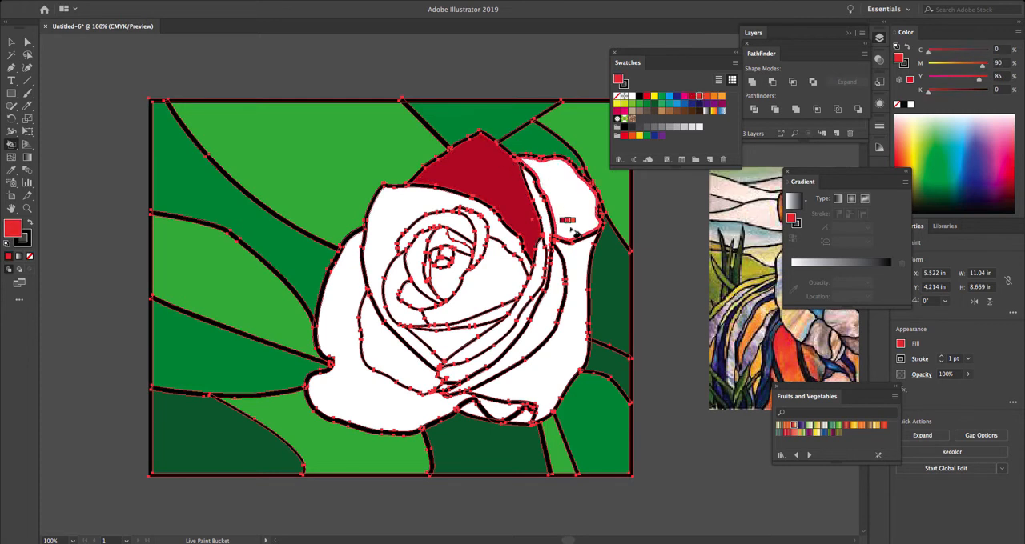
{"action": "left_click", "coordinate": [579, 292]}
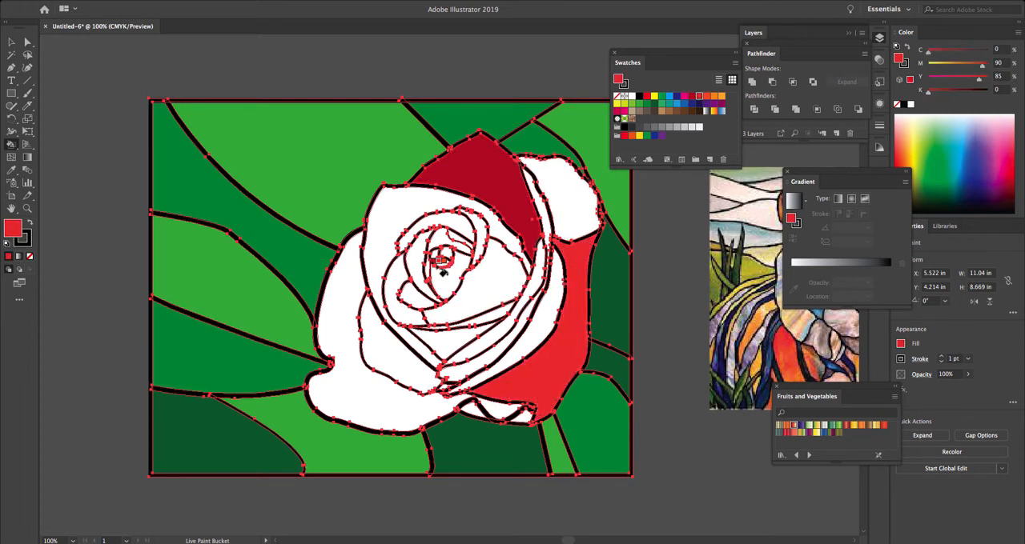
{"action": "left_click", "coordinate": [386, 245]}
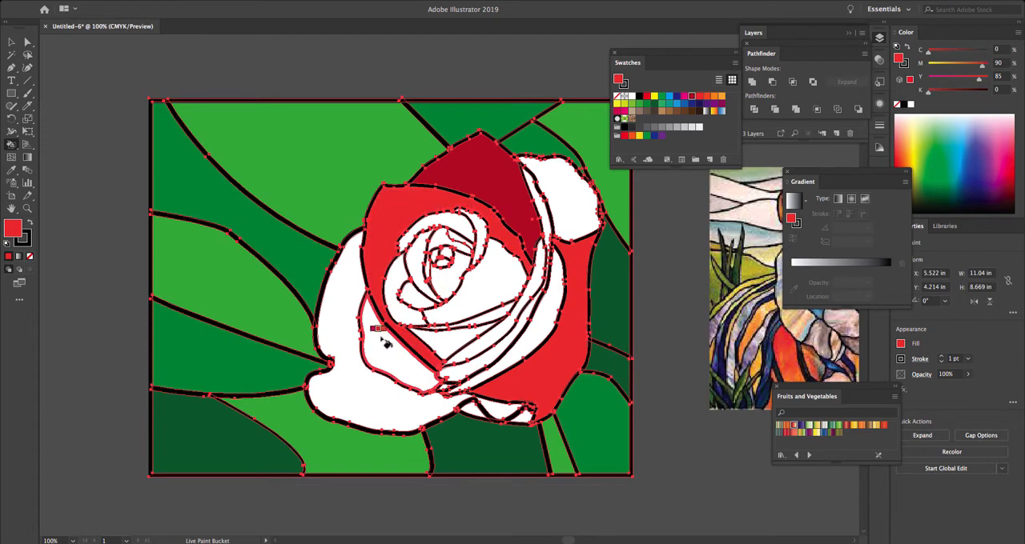
- Fill the two lower-left petals with dark red and the inner petal right of the rose's centre with bright red
{"action": "key", "text": "Left"}
{"action": "left_click", "coordinate": [381, 344]}
{"action": "left_click", "coordinate": [358, 402]}
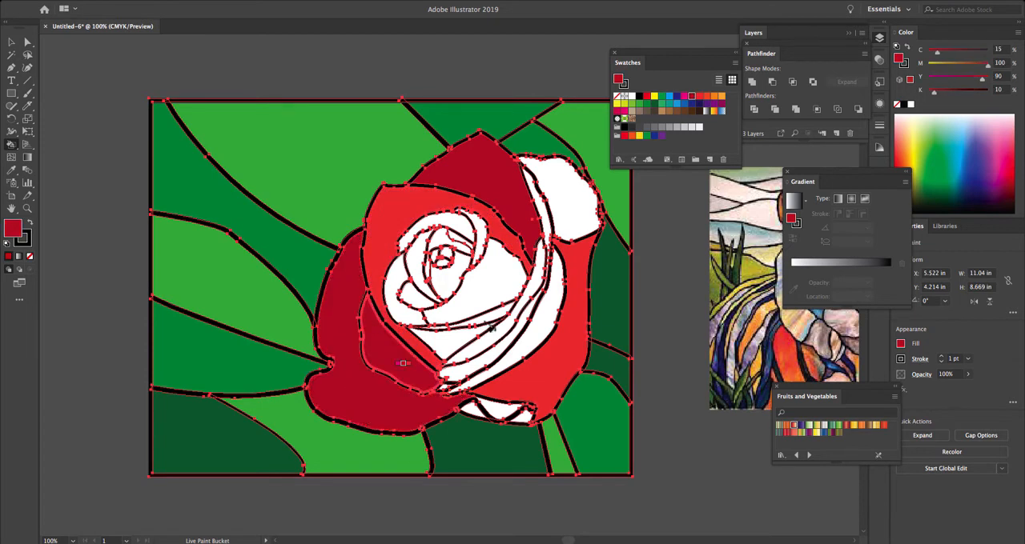
{"action": "key", "text": "Right"}
{"action": "left_click", "coordinate": [506, 289]}
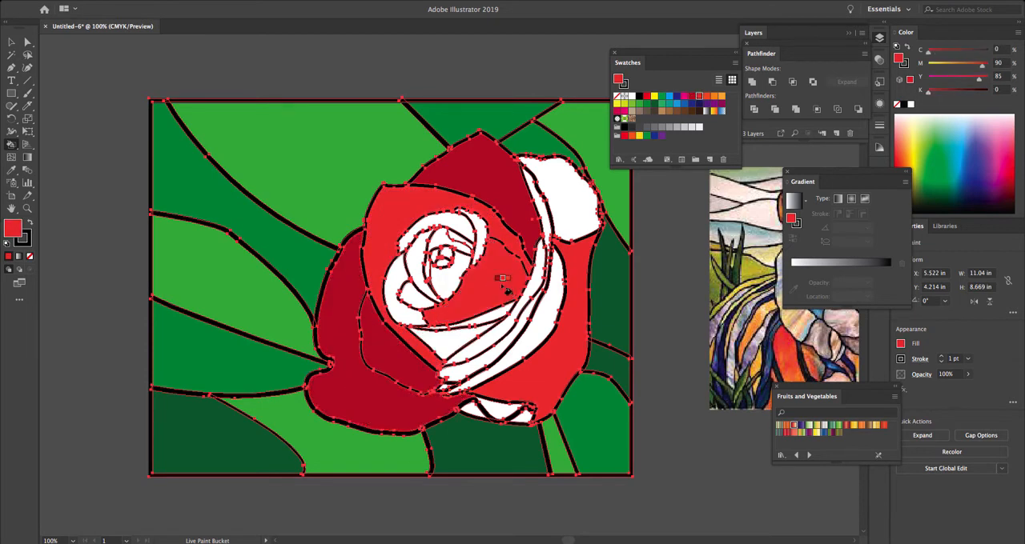
- Fill the inner petals curving around the rose's centre with orange-red (C 0, M 80, Y 95, K 0) and the upper-right petal with dark red
{"action": "key", "text": "Right"}
{"action": "left_click", "coordinate": [404, 286]}
{"action": "left_click", "coordinate": [500, 322]}
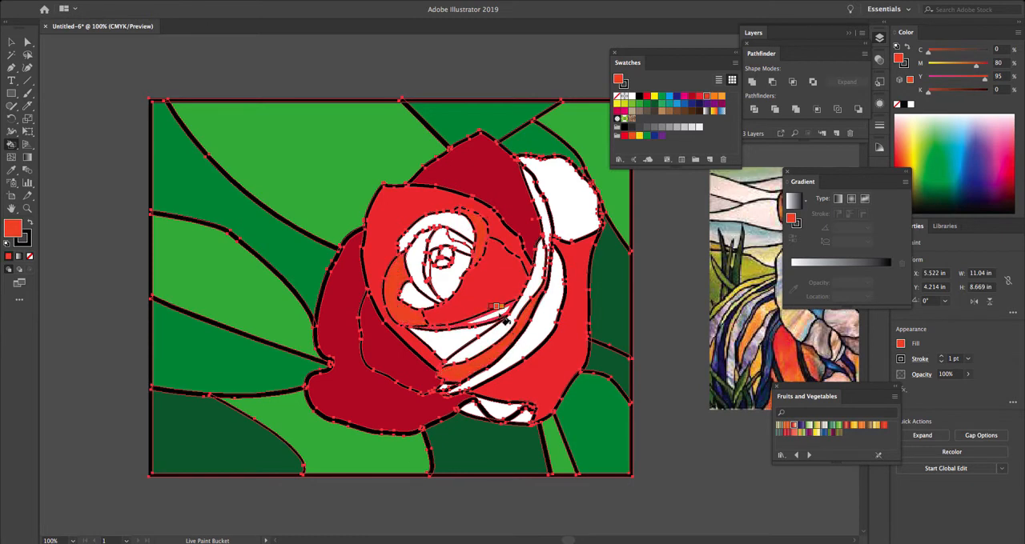
{"action": "key", "text": "Left"}
{"action": "left_click", "coordinate": [522, 342]}
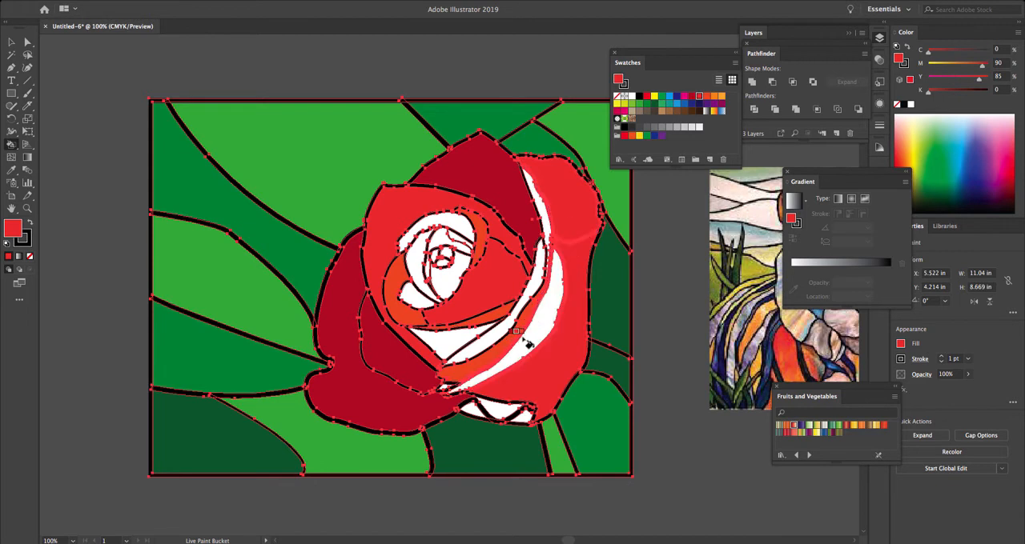
{"action": "key", "text": "Left"}
{"action": "left_click", "coordinate": [574, 226]}
- Fill the arc above the centre, the long curved right strip and the small lower-left inner petal with orange (C 0, M 50, Y 100, K 0)
{"action": "key", "text": "Right"}
{"action": "key", "text": "Right"}
{"action": "key", "text": "Right"}
{"action": "left_click", "coordinate": [454, 223]}
{"action": "left_click", "coordinate": [538, 203]}
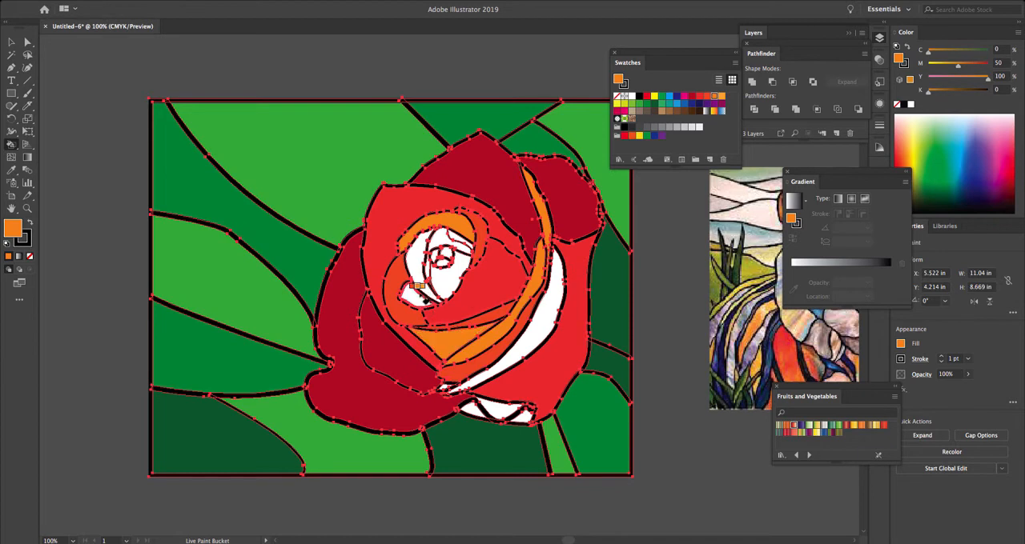
{"action": "left_click", "coordinate": [418, 297]}
- Fill the petals around the rose's centre with orange-red and the crescent petal and lower slivers with bright red
{"action": "key", "text": "Left"}
{"action": "left_click", "coordinate": [450, 283]}
{"action": "key", "text": "Left"}
{"action": "left_click", "coordinate": [468, 368]}
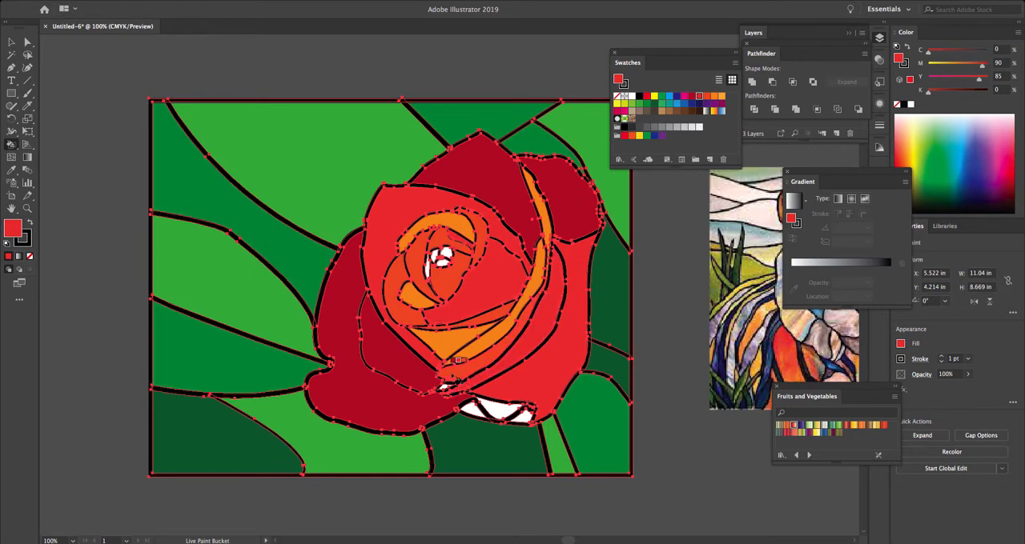
- Fill the folded petal sections at the rose's base and the remaining tiny centre sections with orange-red
{"action": "key", "text": "Right"}
{"action": "left_click", "coordinate": [512, 413]}
{"action": "left_click", "coordinate": [474, 410]}
{"action": "left_click", "coordinate": [450, 254]}
{"action": "left_click", "coordinate": [441, 252]}
{"action": "left_click", "coordinate": [436, 257]}
{"action": "left_click", "coordinate": [428, 269]}
{"action": "left_click", "coordinate": [440, 266]}
{"action": "key", "text": "Left"}
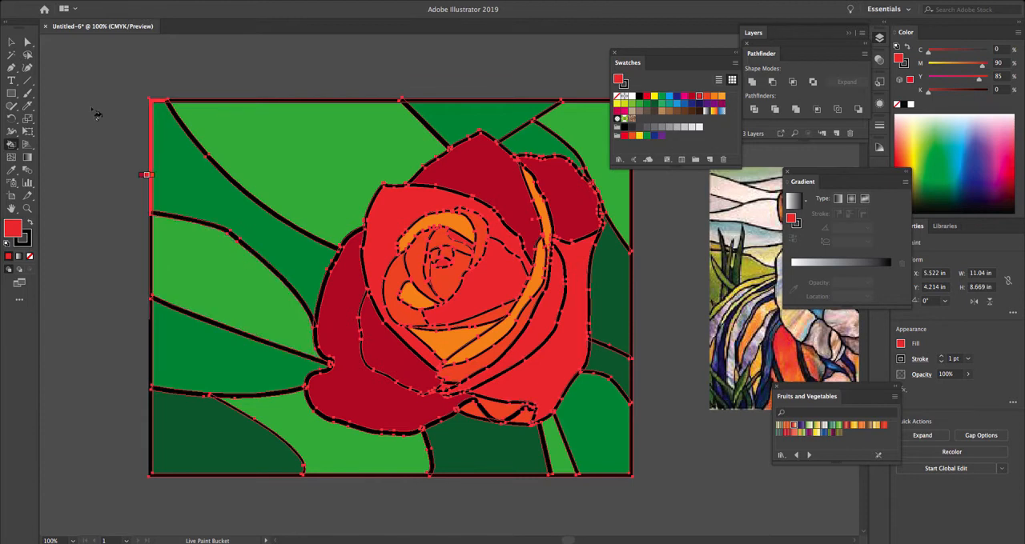
- Fill the tiny leftover white gap at the tip of the folded petal at the rose's base
{"action": "key", "text": "v"}
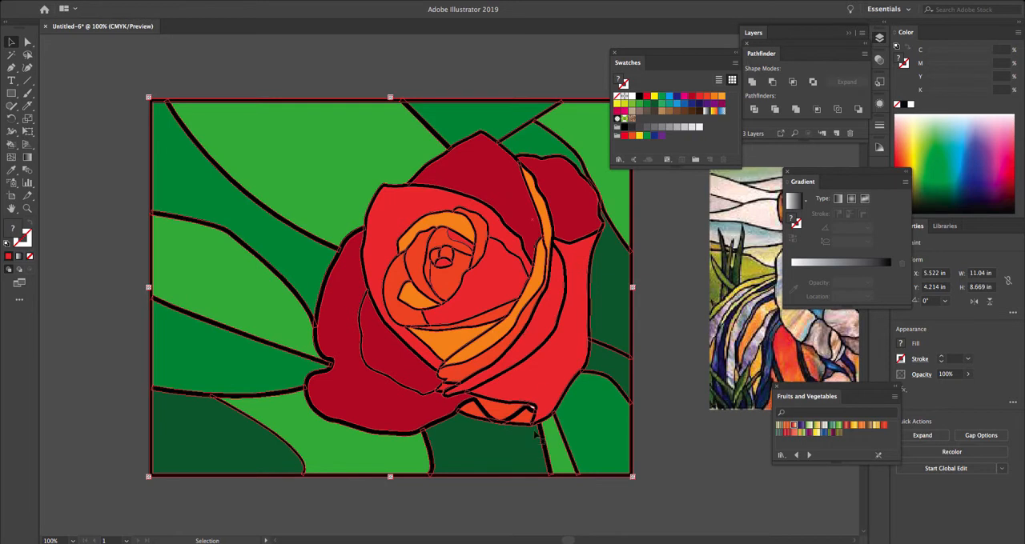
{"action": "left_click", "coordinate": [11, 144]}
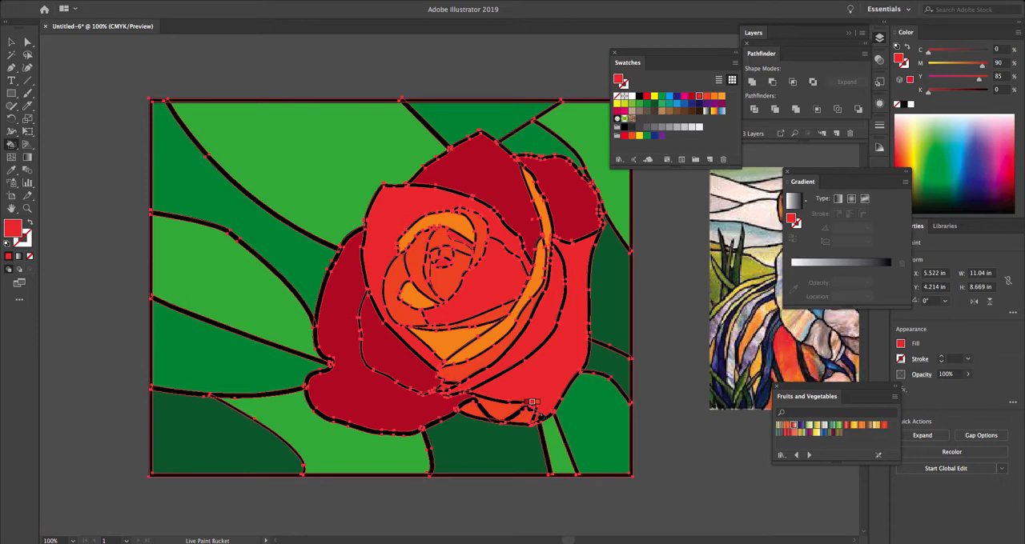
{"action": "key", "text": "v"}
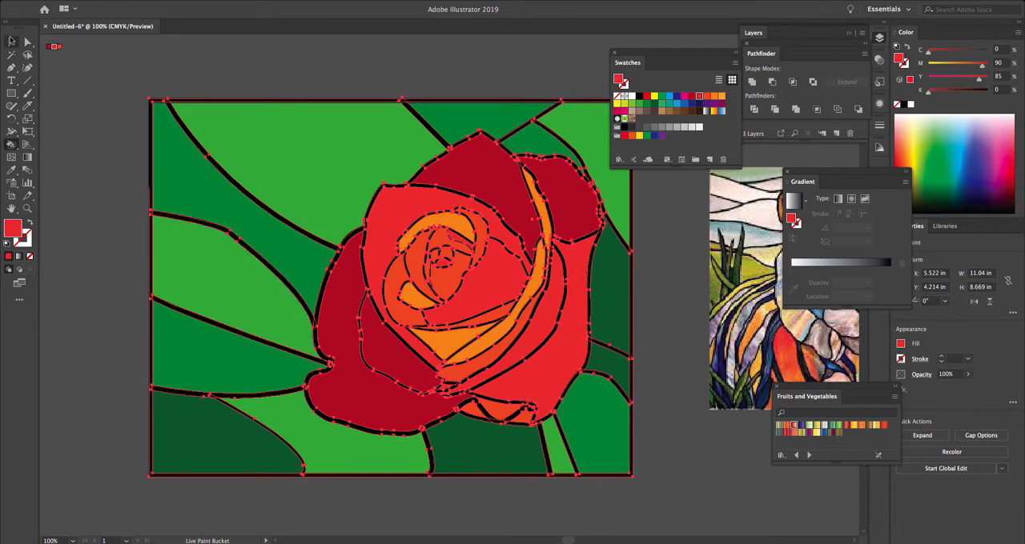
{"action": "left_click", "coordinate": [11, 41]}
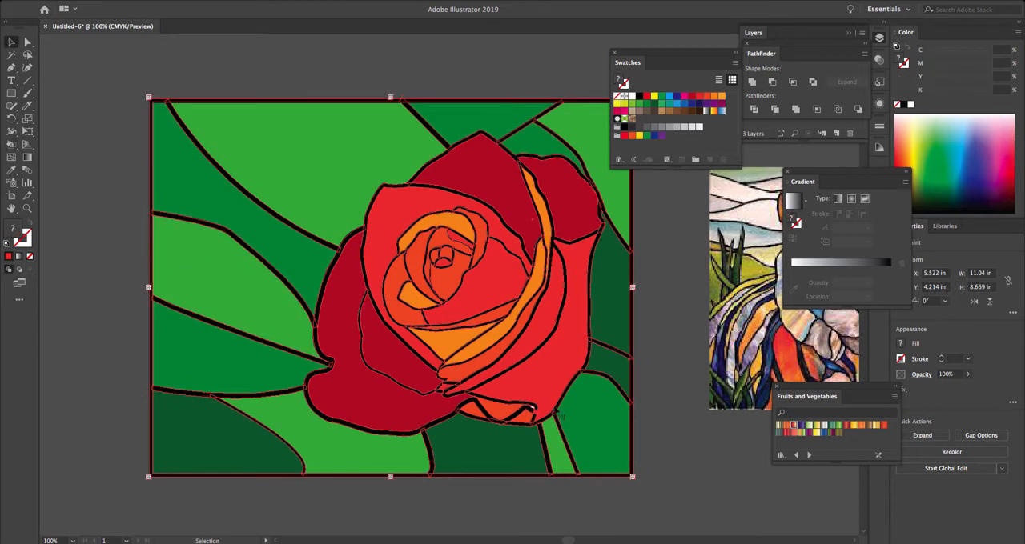
{"action": "key", "text": "a"}
{"action": "key", "text": "ctrl+equal"}
{"action": "key", "text": "ctrl+equal"}
{"action": "key", "text": "ctrl+equal"}
{"action": "left_click_drag", "start_coordinate": [554, 410], "coordinate": [314, 264]}
{"action": "left_click_drag", "start_coordinate": [479, 357], "coordinate": [399, 269]}
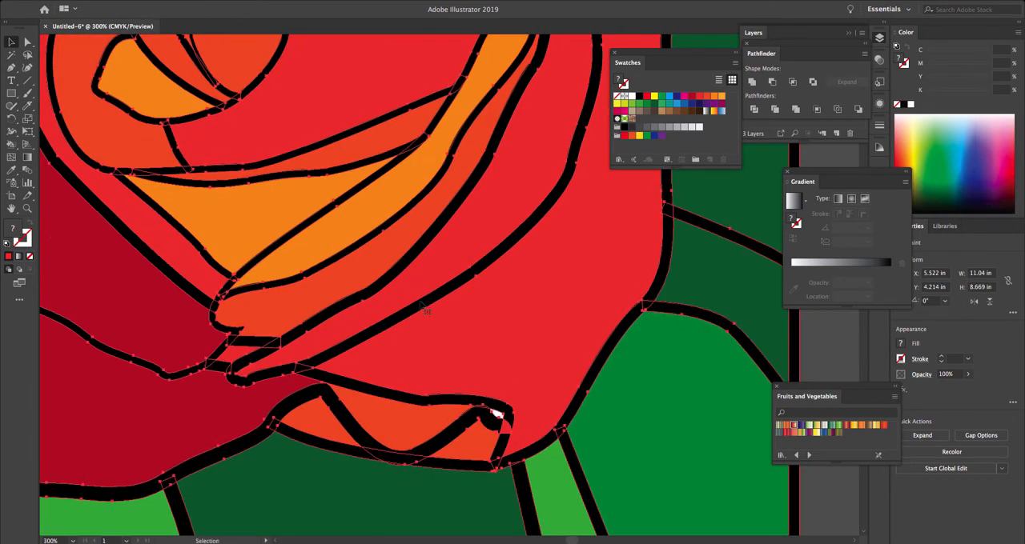
{"action": "key", "text": "k"}
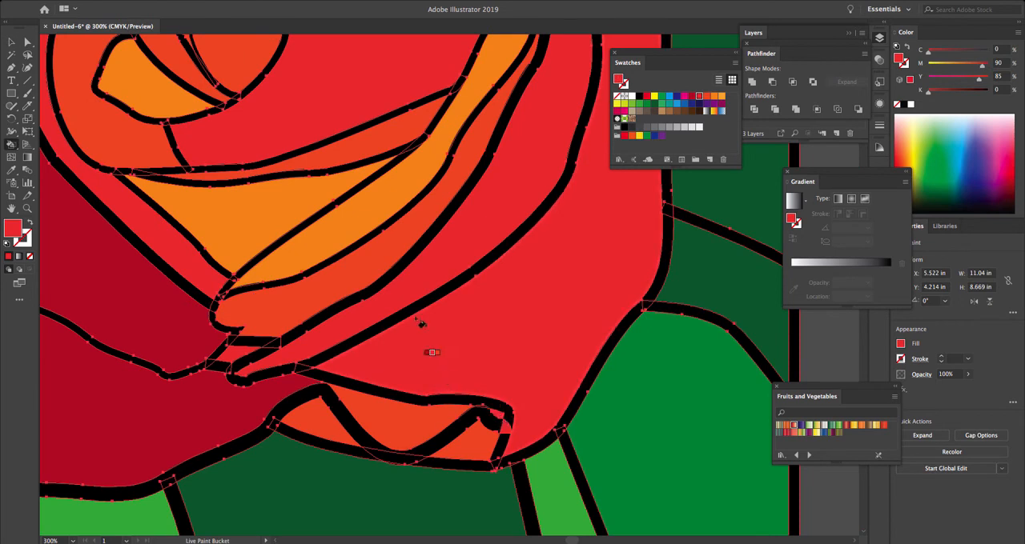
- Show the whole artwork at 100% and move the Swatches panel clear of it
{"action": "key", "text": "ctrl+0"}
{"action": "left_click_drag", "start_coordinate": [534, 296], "coordinate": [468, 284]}
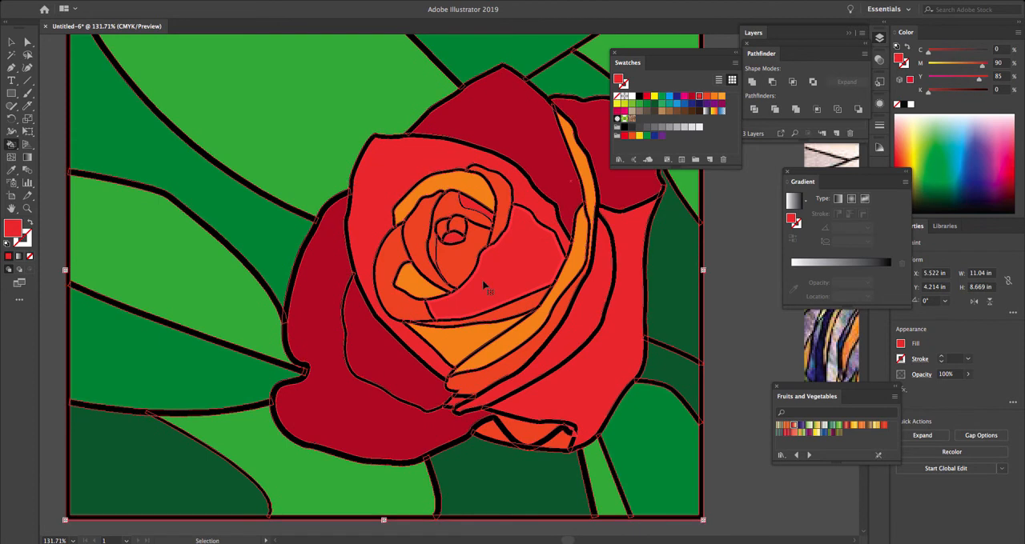
{"action": "key", "text": "ctrl+1"}
{"action": "mouse_move", "coordinate": [640, 64]}
{"action": "left_mouse_down"}
{"action": "mouse_move", "coordinate": [120, 172]}
{"action": "mouse_move", "coordinate": [64, 251]}
{"action": "left_mouse_up"}
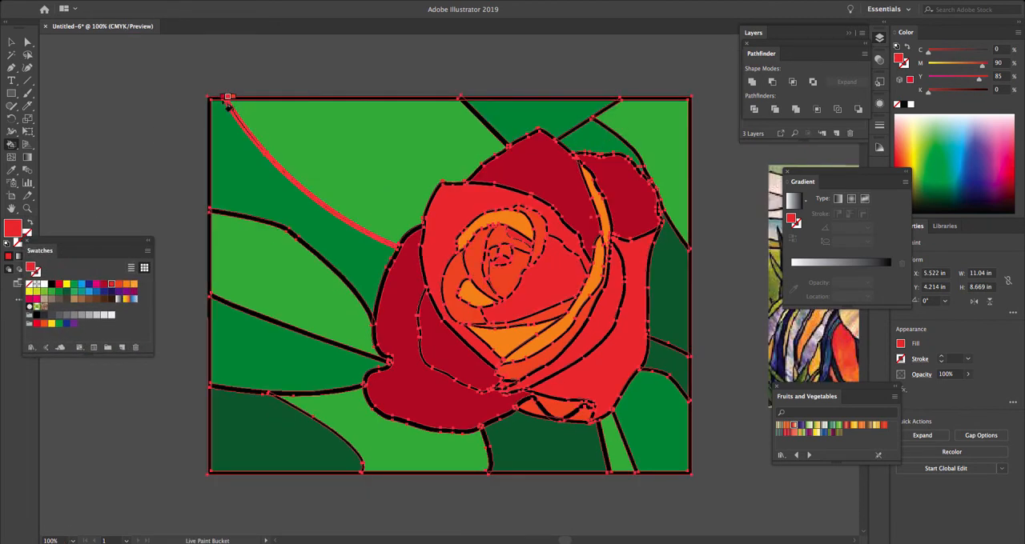
{"action": "left_click", "coordinate": [11, 42]}
{"action": "left_click", "coordinate": [10, 42]}
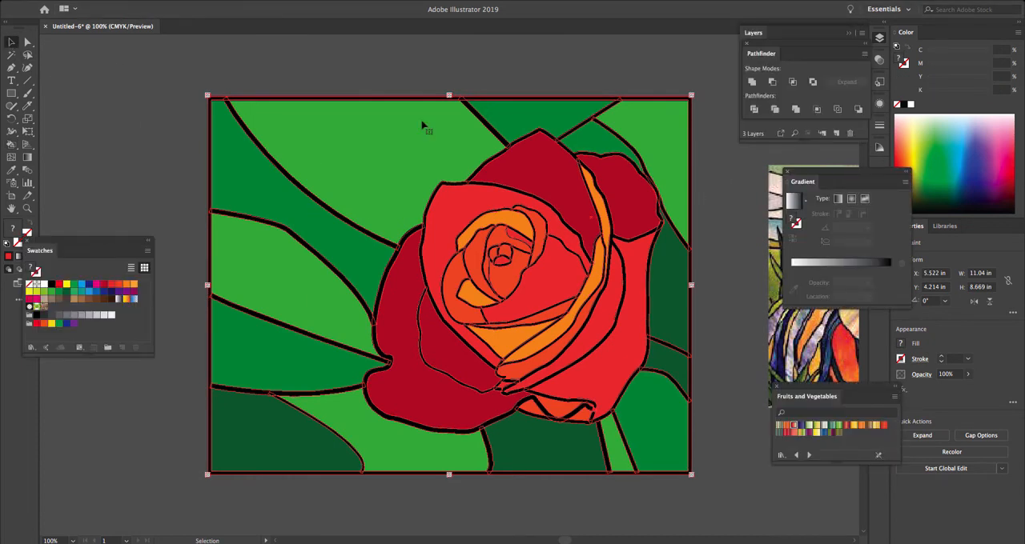
- Examine the outlined border and line joints at the artwork's upper-left corner at 200%
{"action": "key", "text": "ctrl+equal"}
{"action": "key", "text": "ctrl+equal"}
{"action": "left_click_drag", "start_coordinate": [201, 97], "coordinate": [493, 305]}
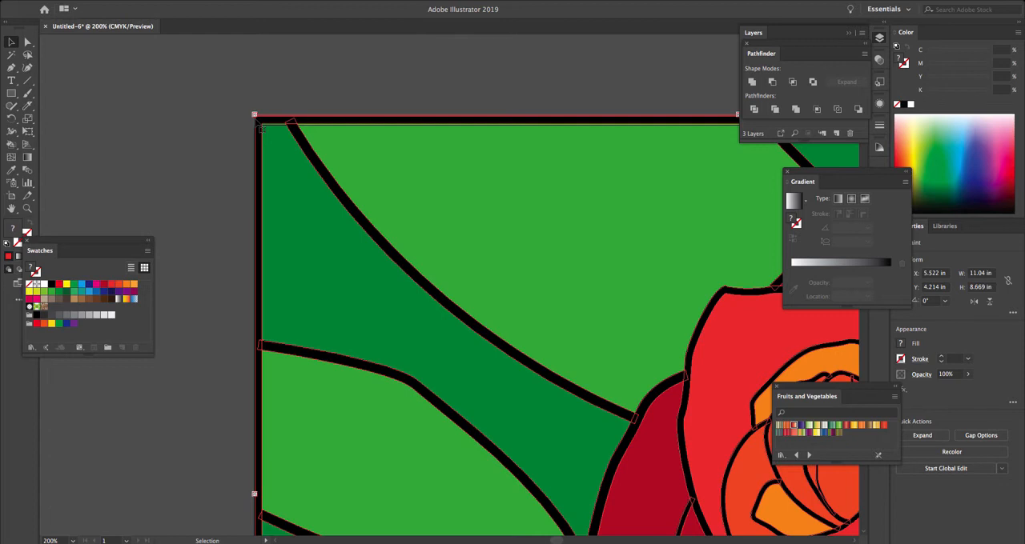
{"action": "key", "text": "a"}
{"action": "key", "text": "ctrl+0"}
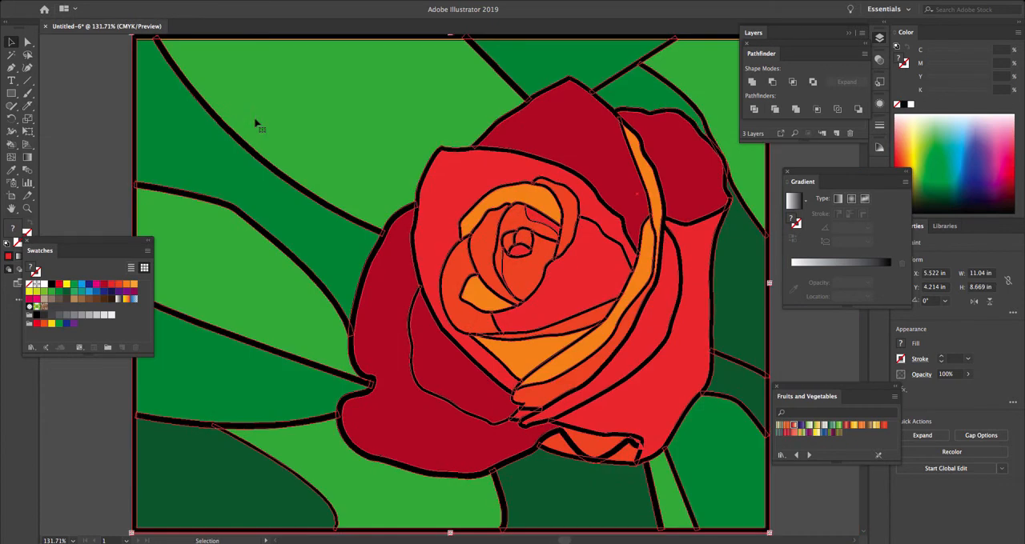
{"action": "key", "text": "ctrl+1"}
{"action": "key", "text": "v"}
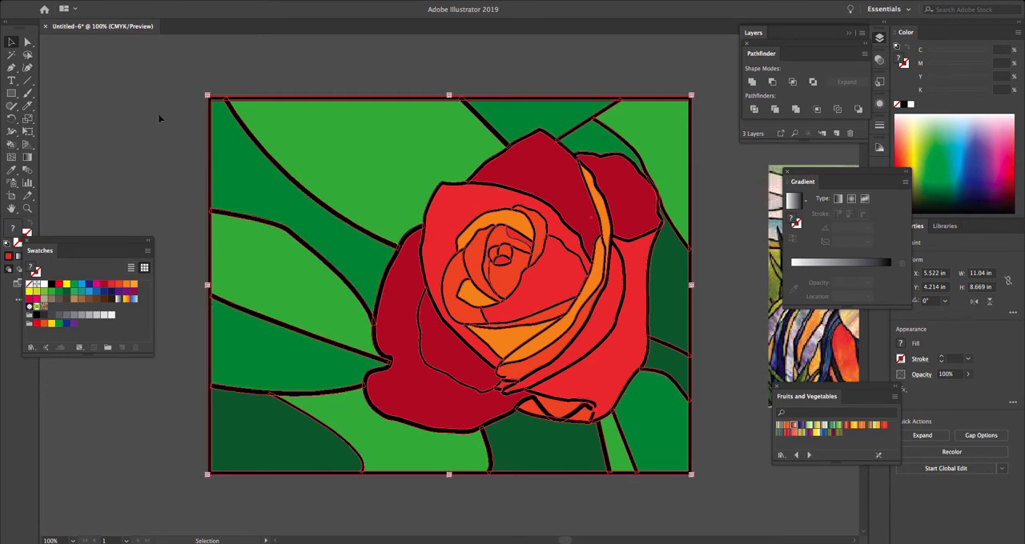
- Expand the rose's Live Paint group into regular objects
{"action": "left_click", "coordinate": [135, 0]}
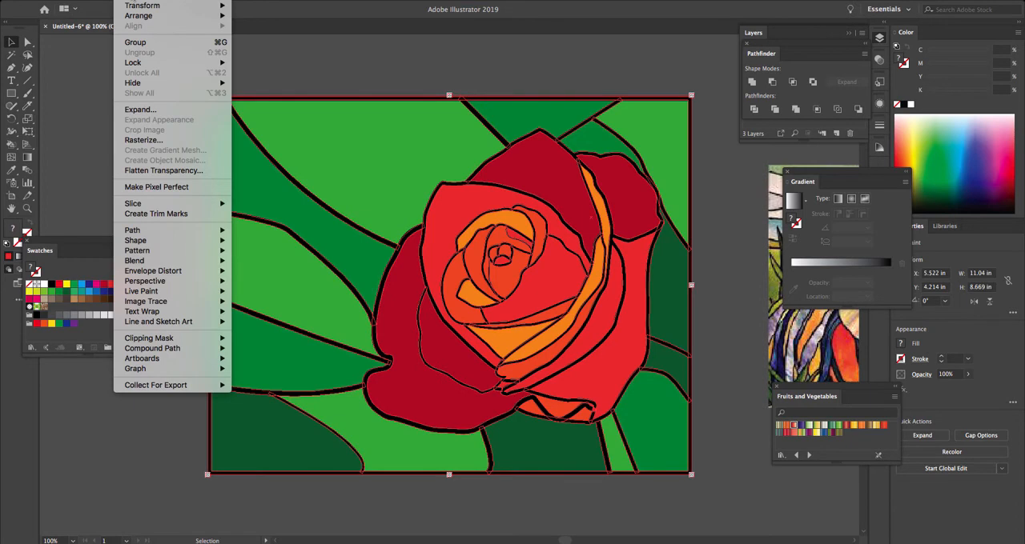
{"action": "left_click", "coordinate": [134, 2]}
{"action": "left_click", "coordinate": [143, 2]}
{"action": "mouse_move", "coordinate": [158, 293]}
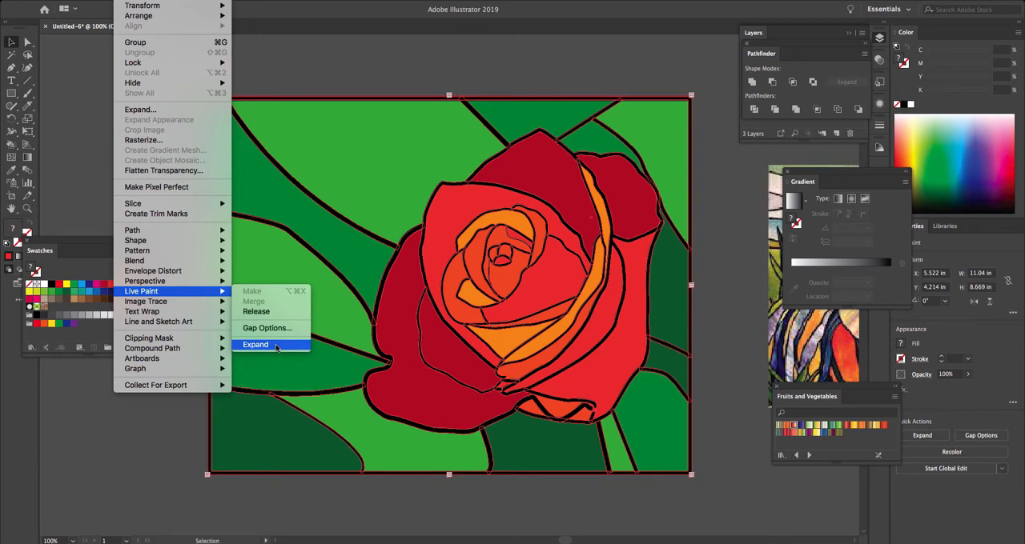
{"action": "left_click", "coordinate": [276, 346]}
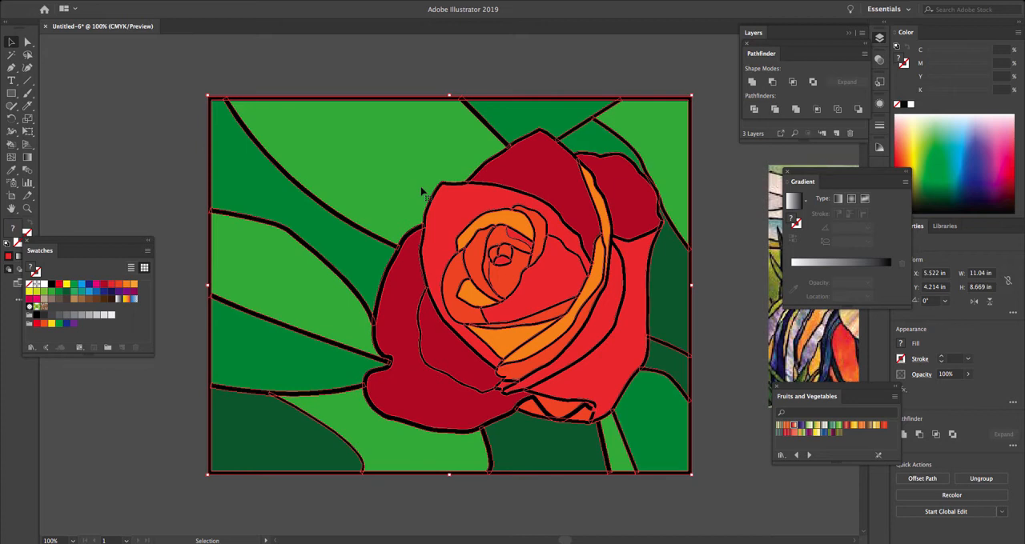
- Examine the overlapping line joints around the rose's inner petals at 400%
{"action": "key", "text": "ctrl+equal"}
{"action": "key", "text": "ctrl+equal"}
{"action": "key", "text": "ctrl+equal"}
{"action": "key", "text": "ctrl+equal"}
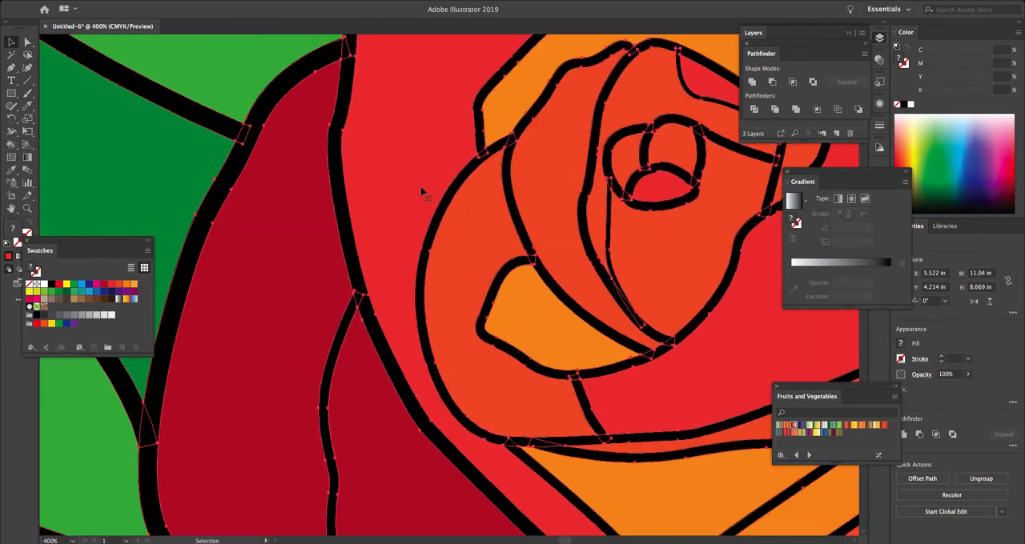
{"action": "key", "text": "space"}
{"action": "left_click_drag", "start_coordinate": [291, 280], "coordinate": [345, 265]}
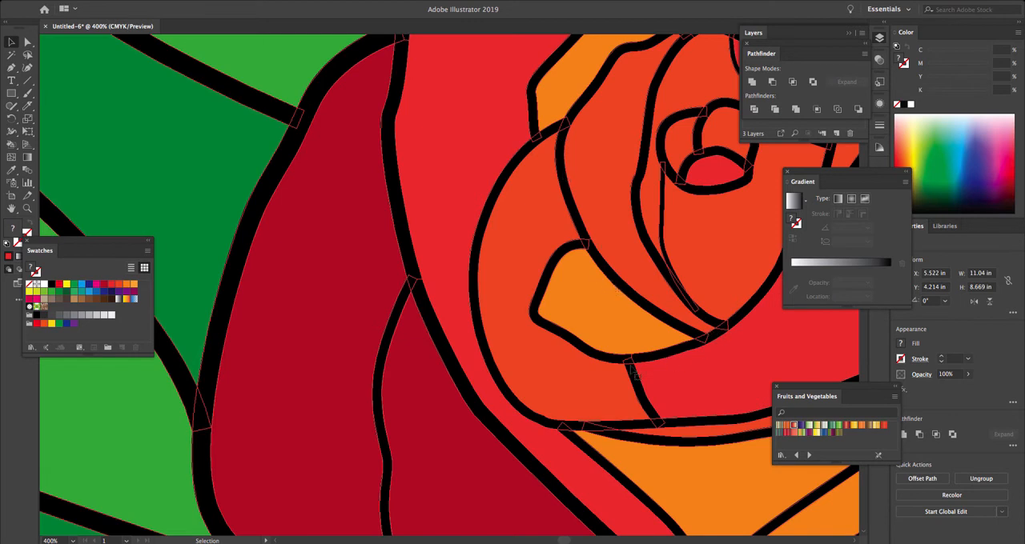
{"action": "key", "text": "a"}
{"action": "key", "text": "super+0"}
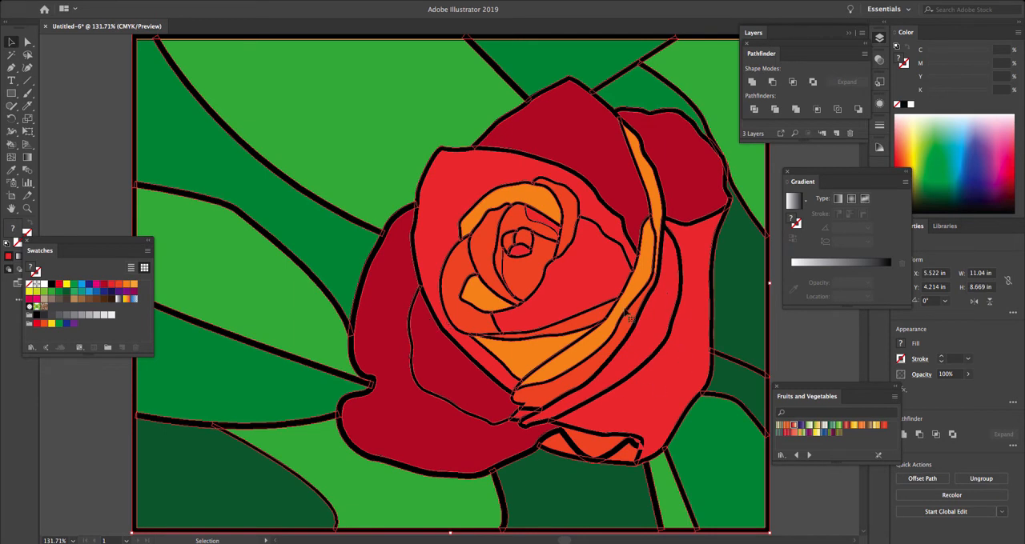
- Merge the overlapping pieces of the expanded rose artwork with the Pathfinder Merge operation and check the joined lines up close
{"action": "scroll", "coordinate": [630, 319], "scroll_direction": "right", "scroll_amount": 5}
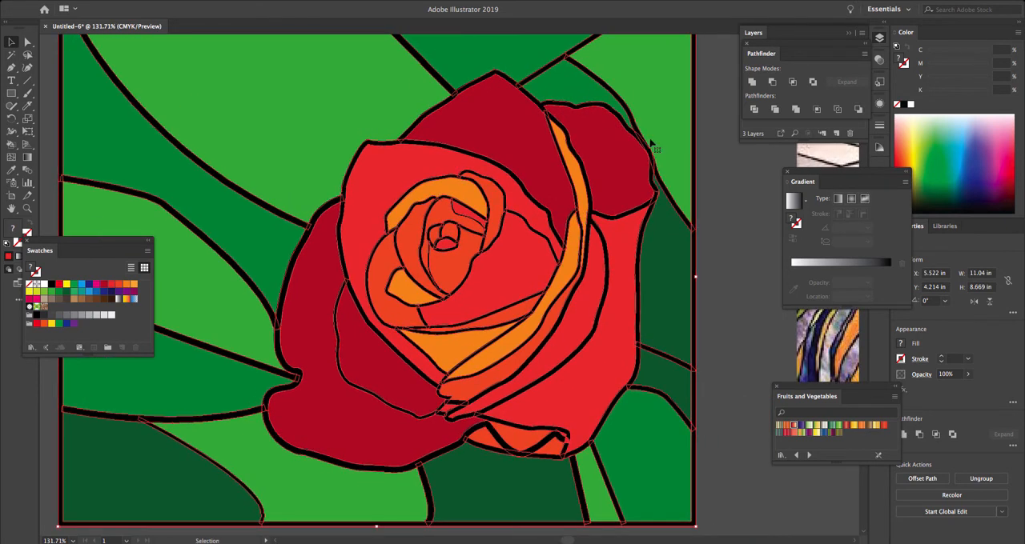
{"action": "left_click_drag", "start_coordinate": [782, 50], "coordinate": [655, 201]}
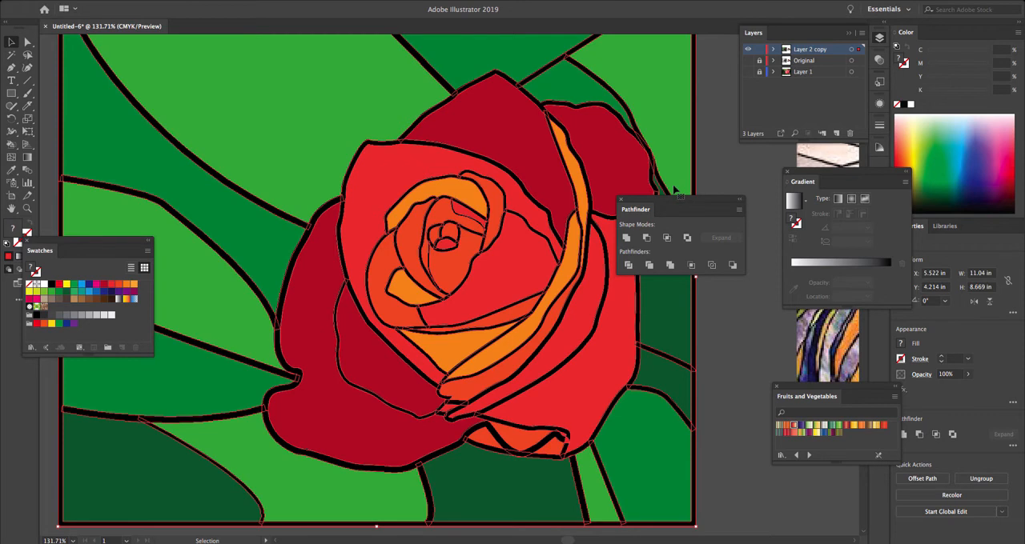
{"action": "left_click_drag", "start_coordinate": [667, 198], "coordinate": [677, 168]}
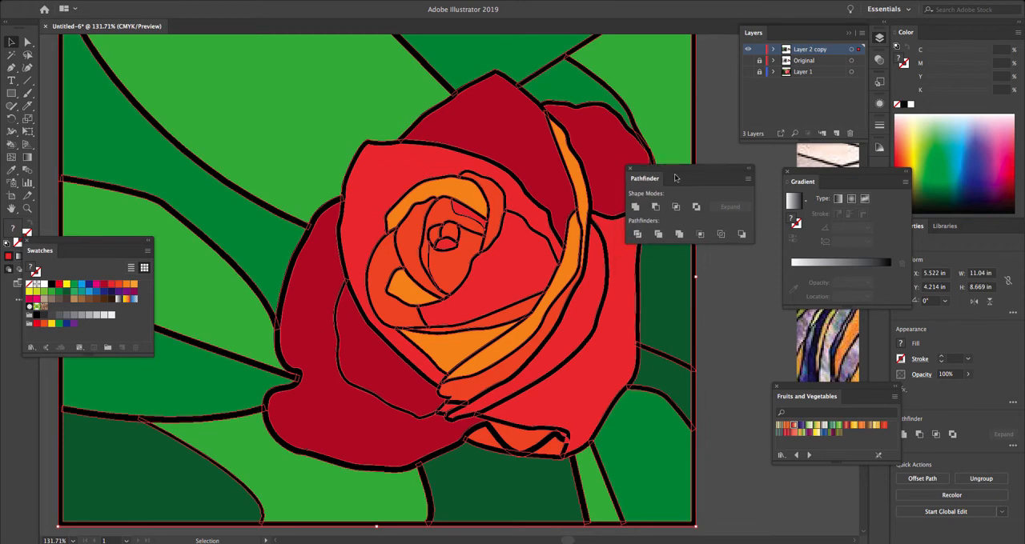
{"action": "left_click", "coordinate": [678, 238]}
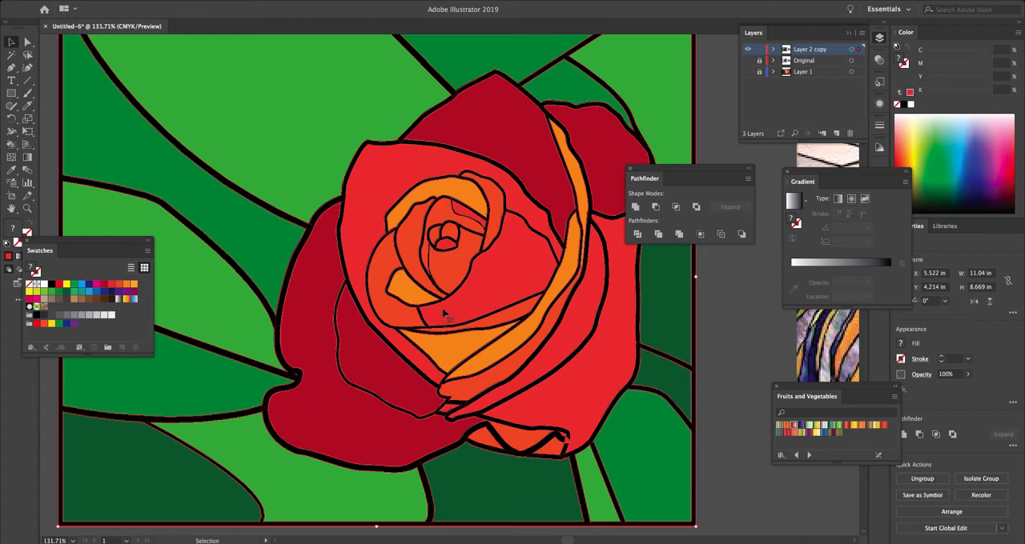
{"action": "scroll", "coordinate": [442, 312], "scroll_direction": "up", "scroll_amount": 8}
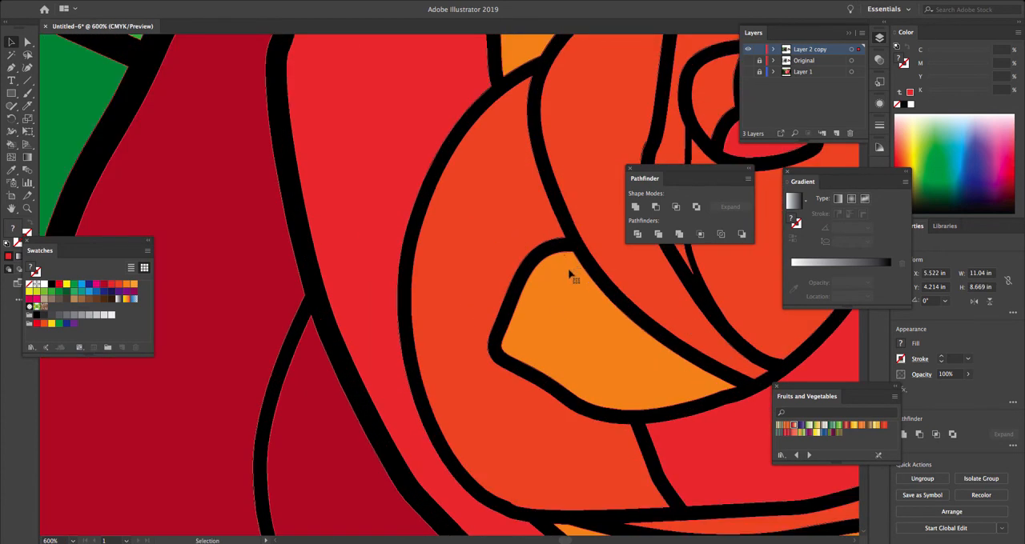
{"action": "key", "text": "ctrl+0"}
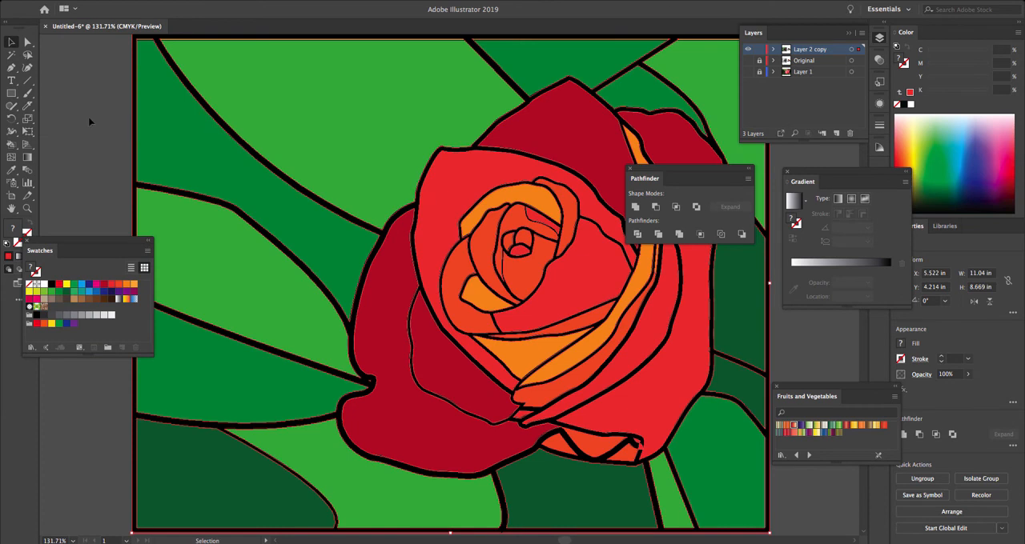
- Select the light green background shapes with the Magic Wand, with the Pathfinder and Swatches panels moved clear
{"action": "key", "text": "a"}
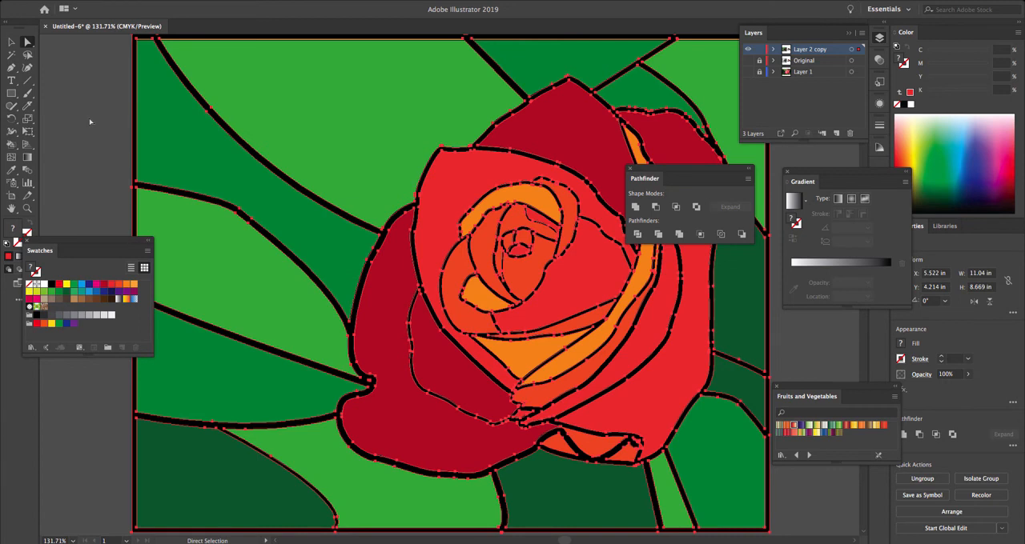
{"action": "key", "text": "ctrl+1"}
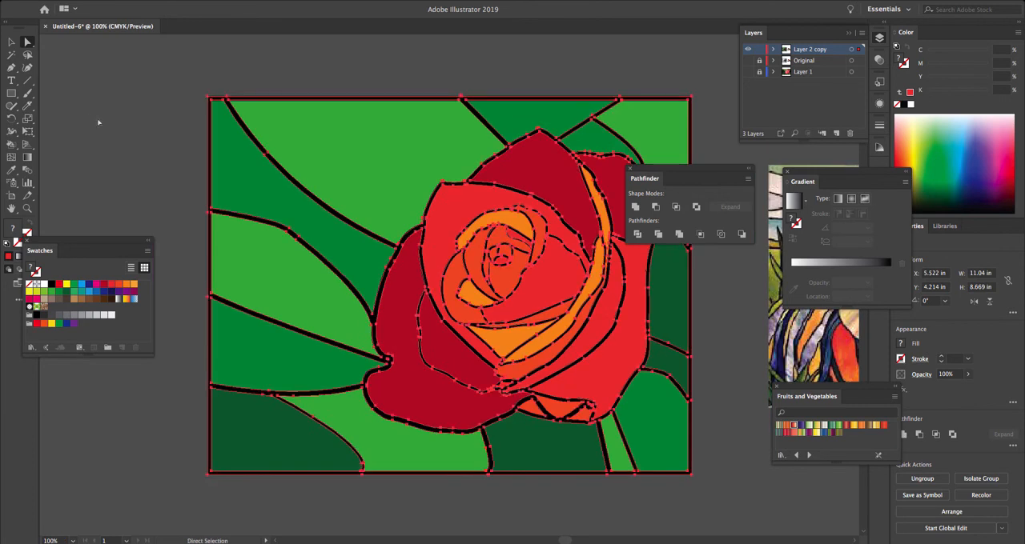
{"action": "left_click_drag", "start_coordinate": [683, 174], "coordinate": [765, 160]}
{"action": "left_click", "coordinate": [11, 54]}
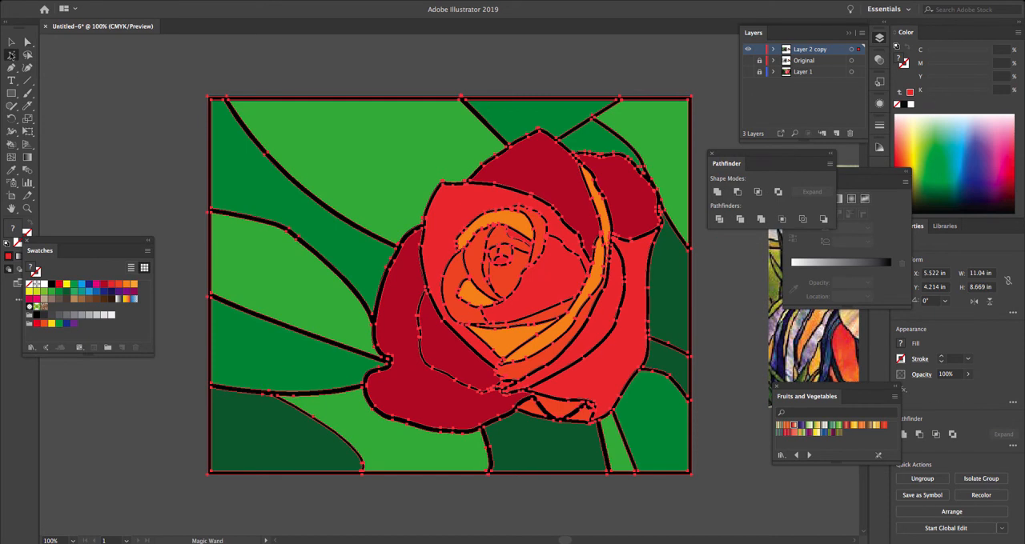
{"action": "left_click", "coordinate": [329, 136]}
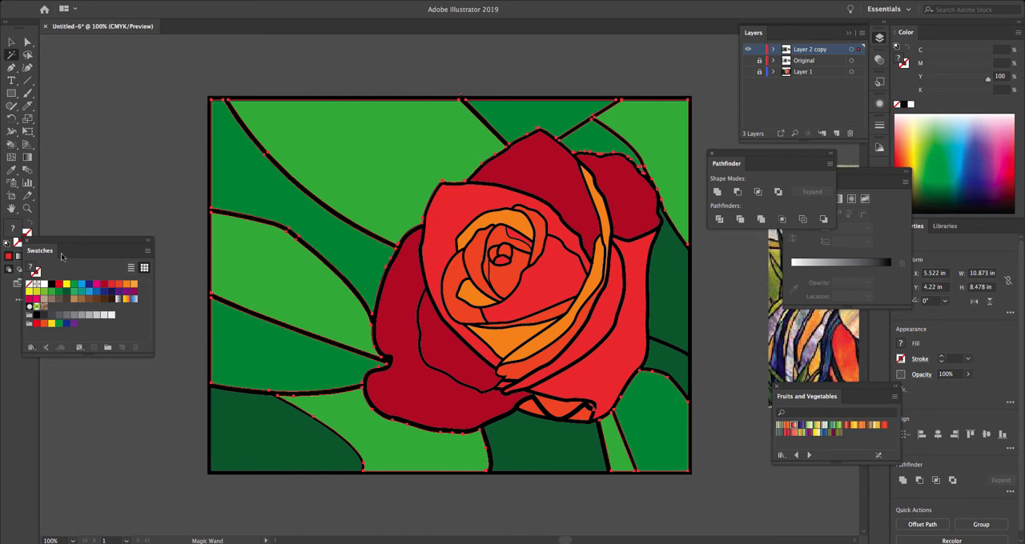
{"action": "left_click_drag", "start_coordinate": [32, 239], "coordinate": [68, 234]}
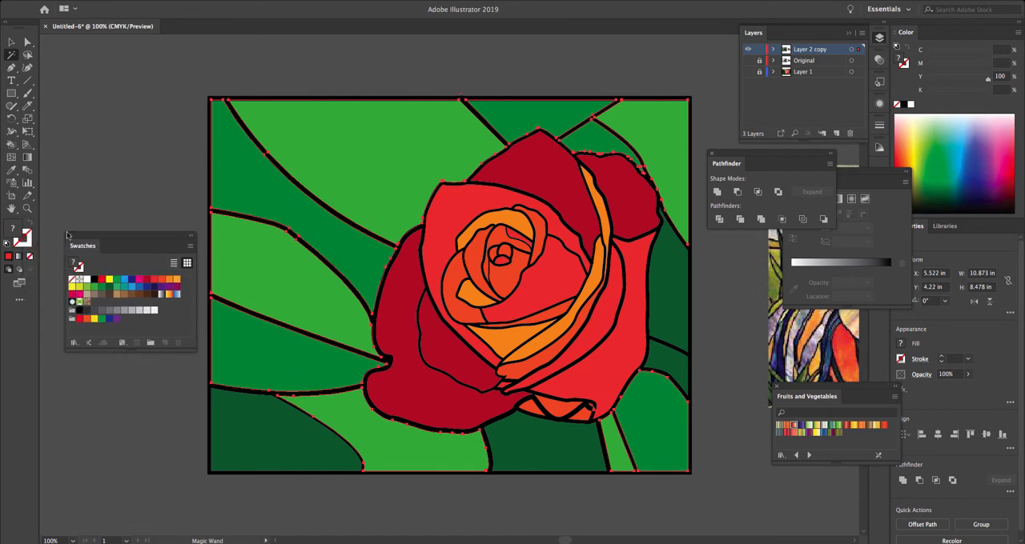
{"action": "left_click", "coordinate": [26, 239]}
- Set the Magic Wand's fill color tolerance to 10 and try to reselect the light green background shapes
{"action": "double_click", "coordinate": [12, 57]}
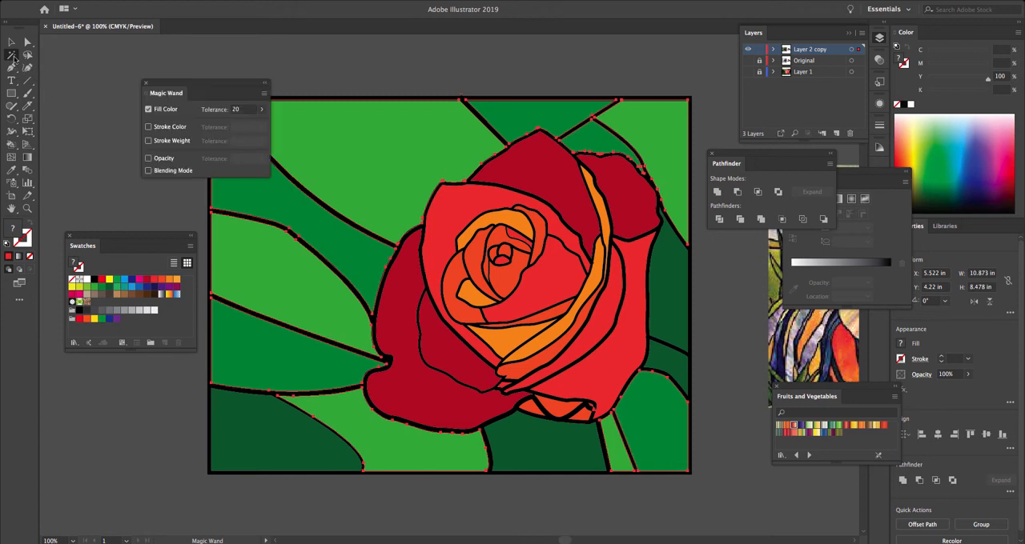
{"action": "left_click", "coordinate": [243, 111]}
{"action": "type", "text": "10"}
{"action": "key", "text": "Return"}
{"action": "left_click_drag", "start_coordinate": [217, 85], "coordinate": [148, 67]}
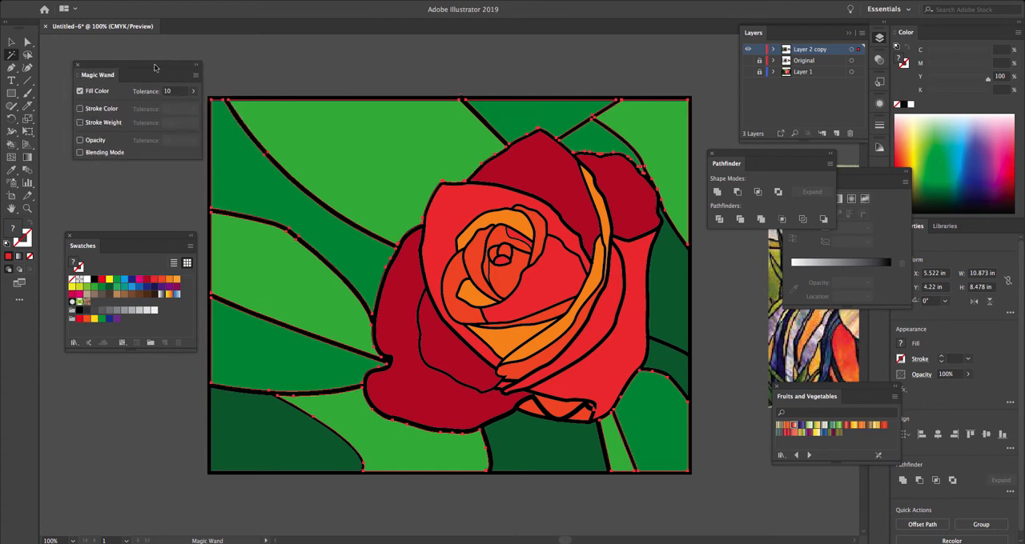
{"action": "left_click", "coordinate": [315, 130]}
{"action": "left_click", "coordinate": [315, 130]}
- Set the Magic Wand's fill color tolerance to 5 and select only the light green background shapes
{"action": "left_click", "coordinate": [178, 93]}
{"action": "type", "text": "5"}
{"action": "left_click", "coordinate": [299, 134]}
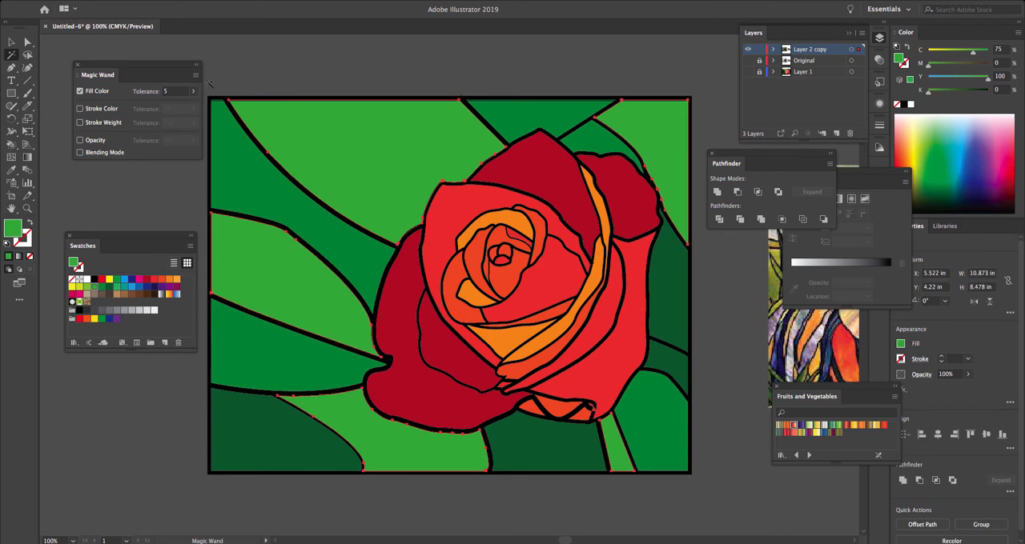
{"action": "left_click_drag", "start_coordinate": [158, 64], "coordinate": [145, 56]}
{"action": "left_click", "coordinate": [12, 56]}
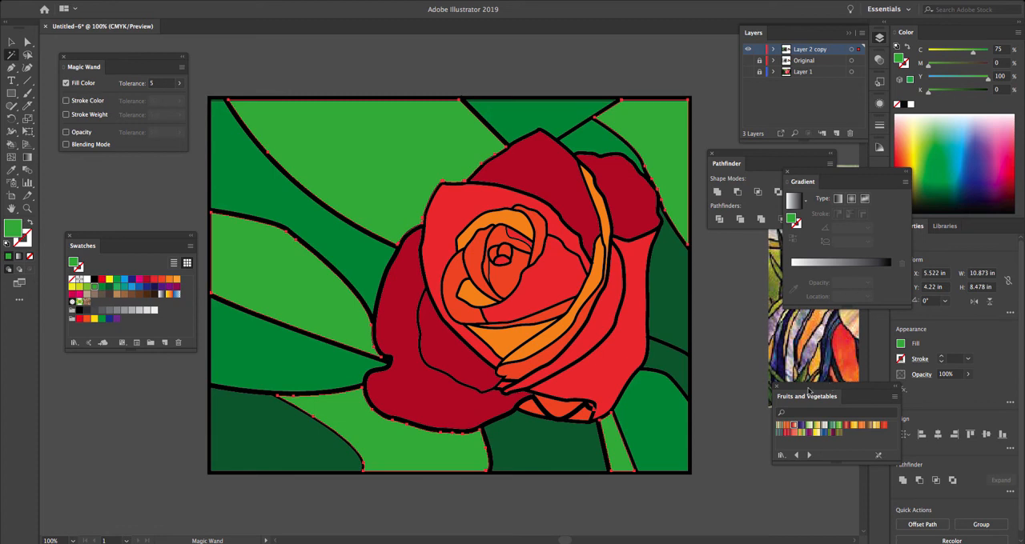
- Close the Fruits and Vegetables and Magic Wand panels and move the Swatches panel beside the artwork's upper-left corner
{"action": "left_click", "coordinate": [778, 387]}
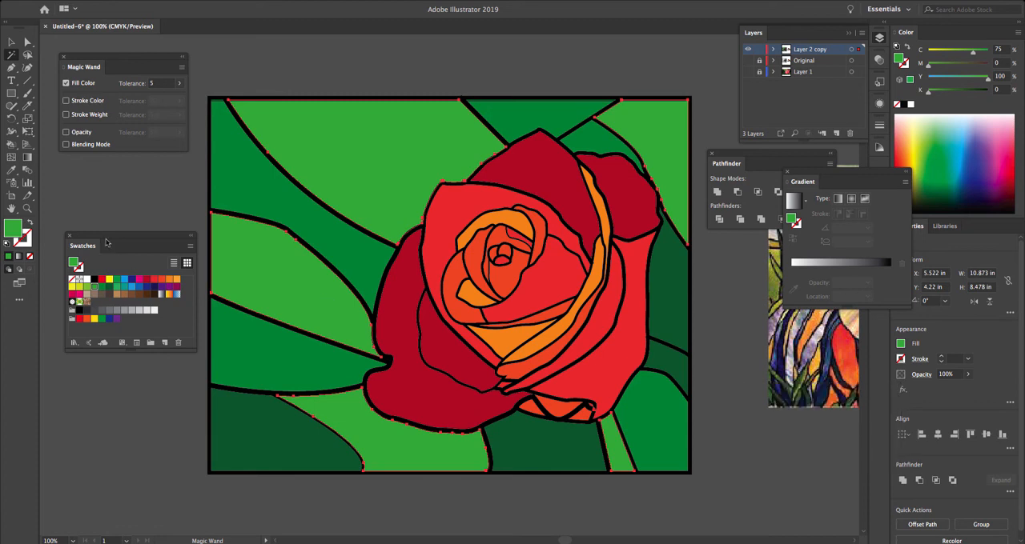
{"action": "left_click_drag", "start_coordinate": [113, 248], "coordinate": [118, 191]}
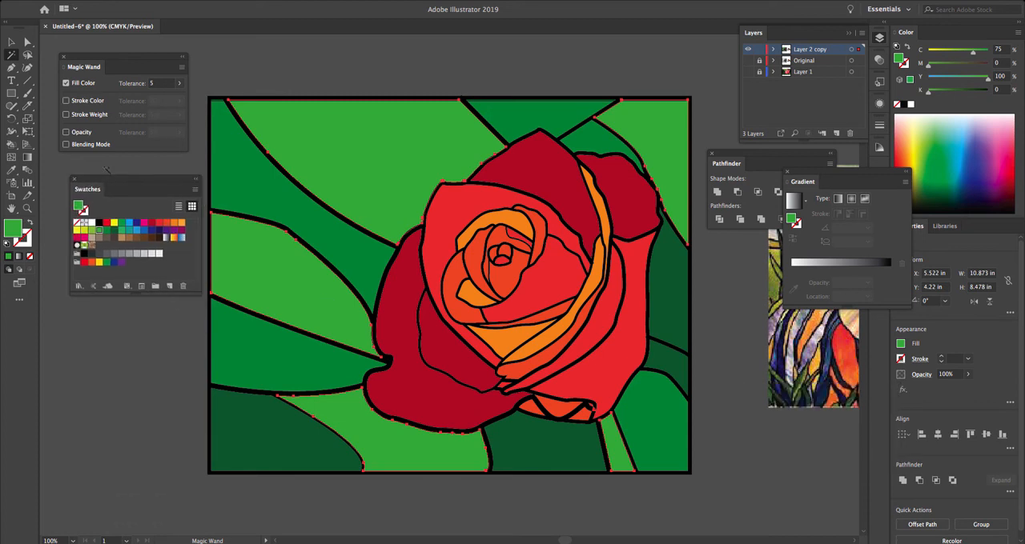
{"action": "left_click", "coordinate": [63, 56]}
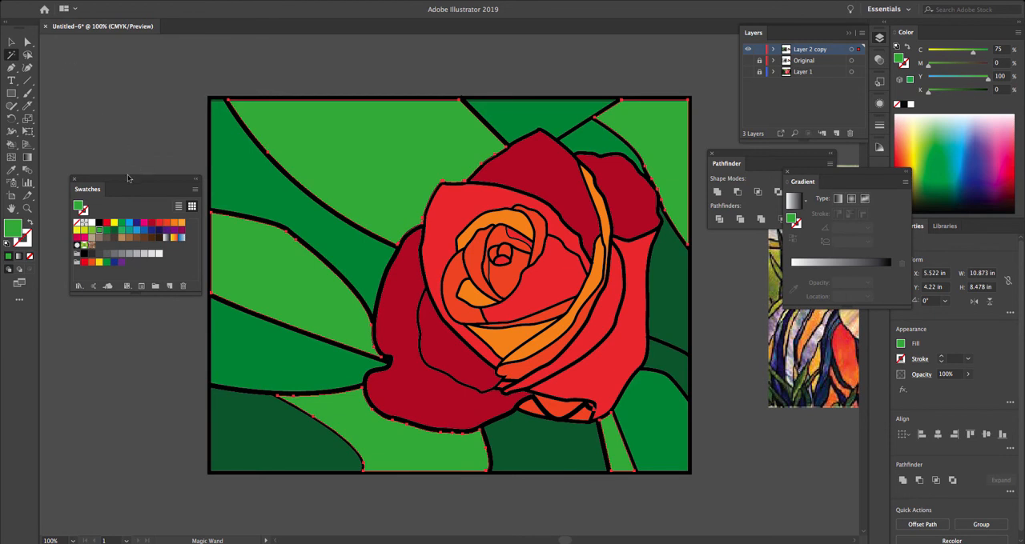
{"action": "left_click_drag", "start_coordinate": [127, 178], "coordinate": [123, 67]}
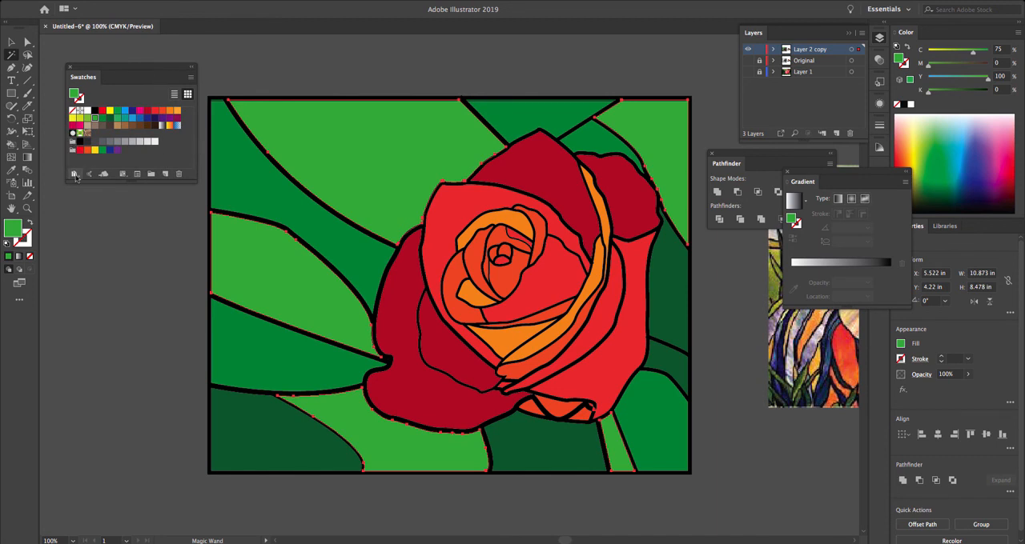
- Load the Foliage gradient library, place it below the Swatches, and fill the selected light green shapes with Foliage 4
{"action": "left_click", "coordinate": [74, 174]}
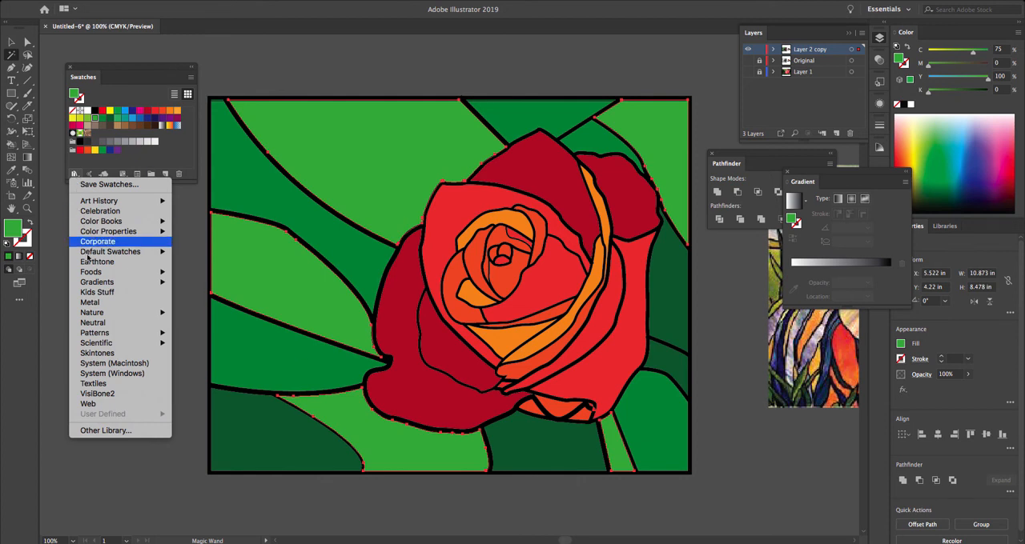
{"action": "mouse_move", "coordinate": [97, 282]}
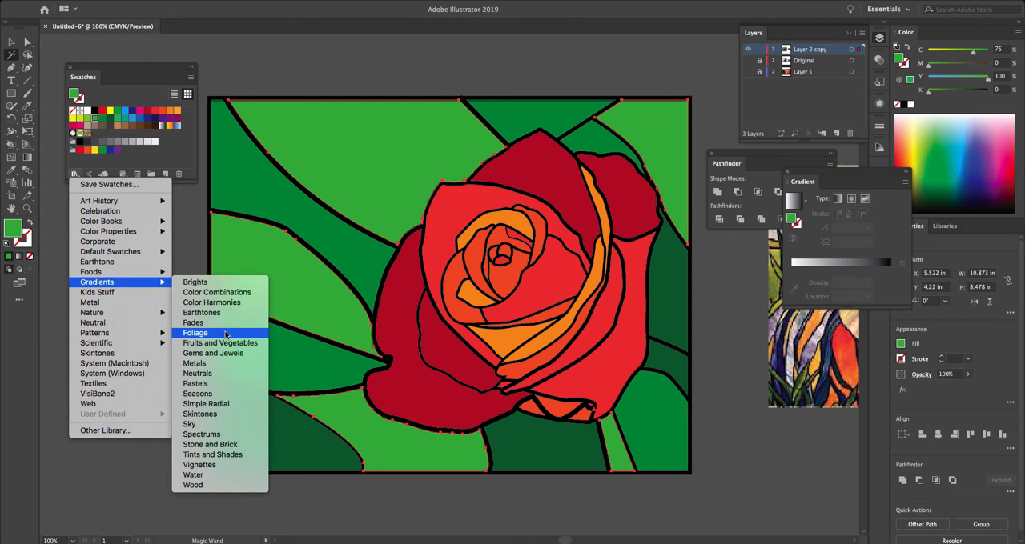
{"action": "left_click", "coordinate": [226, 335]}
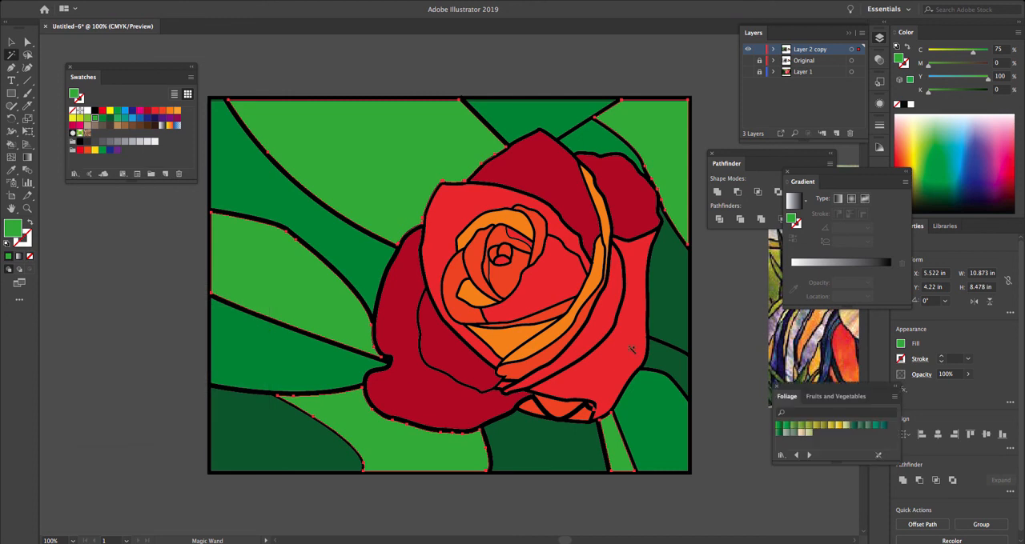
{"action": "left_click_drag", "start_coordinate": [793, 391], "coordinate": [97, 199]}
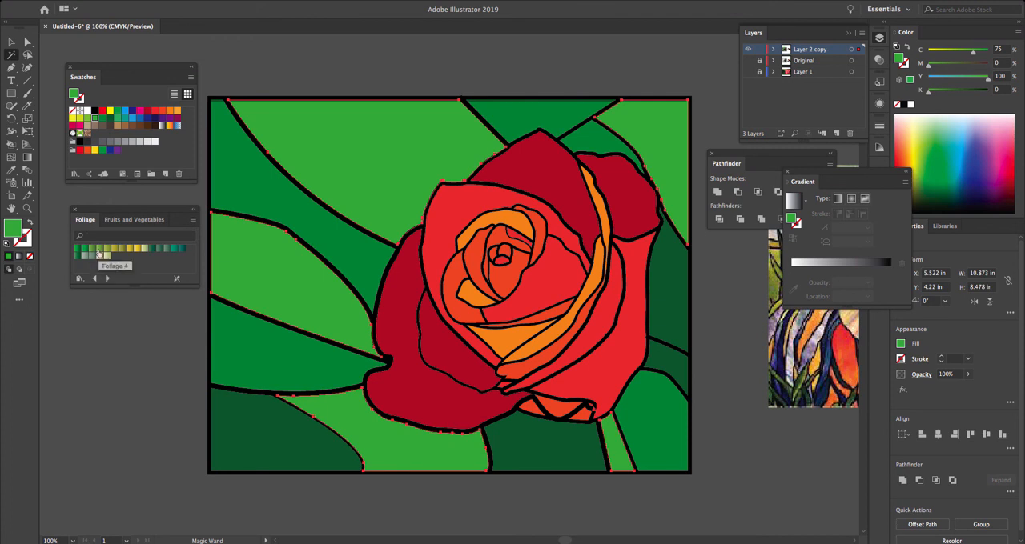
{"action": "left_click", "coordinate": [99, 254]}
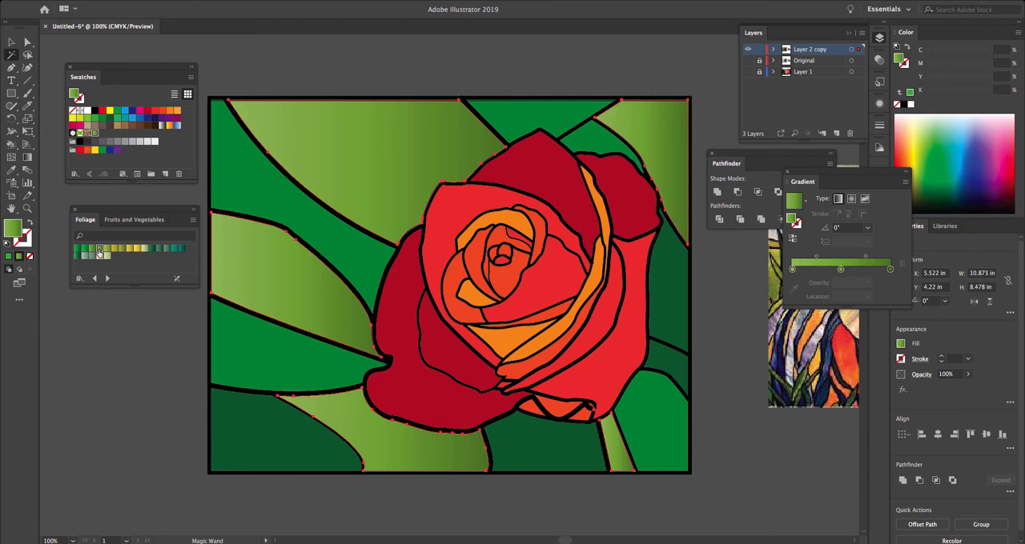
- Try to redraw the gradient direction across all selected light green shapes at once
{"action": "left_click", "coordinate": [29, 159]}
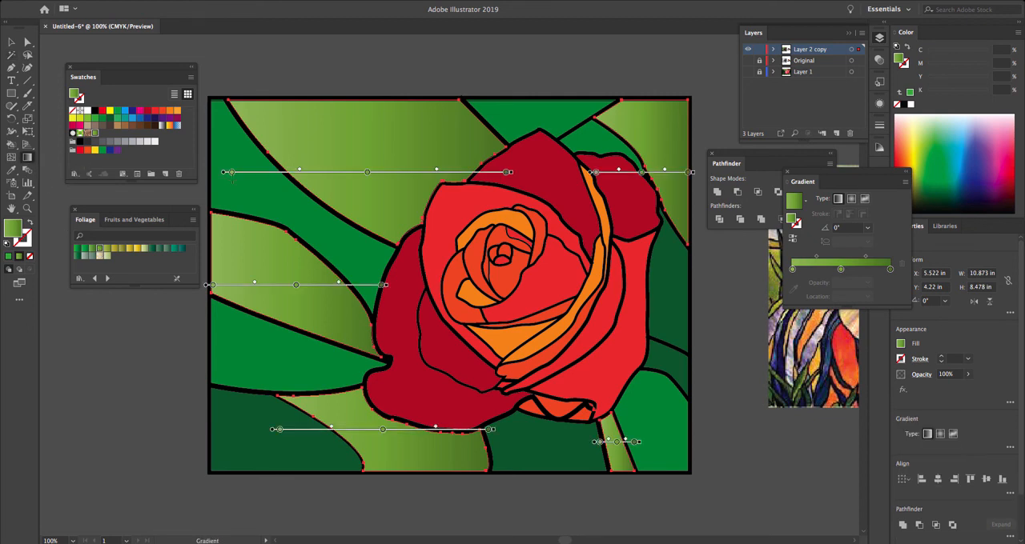
{"action": "mouse_move", "coordinate": [410, 128]}
{"action": "left_mouse_down"}
{"action": "mouse_move", "coordinate": [365, 183]}
{"action": "mouse_move", "coordinate": [372, 170]}
{"action": "left_mouse_up"}
{"action": "left_click_drag", "start_coordinate": [301, 273], "coordinate": [275, 290]}
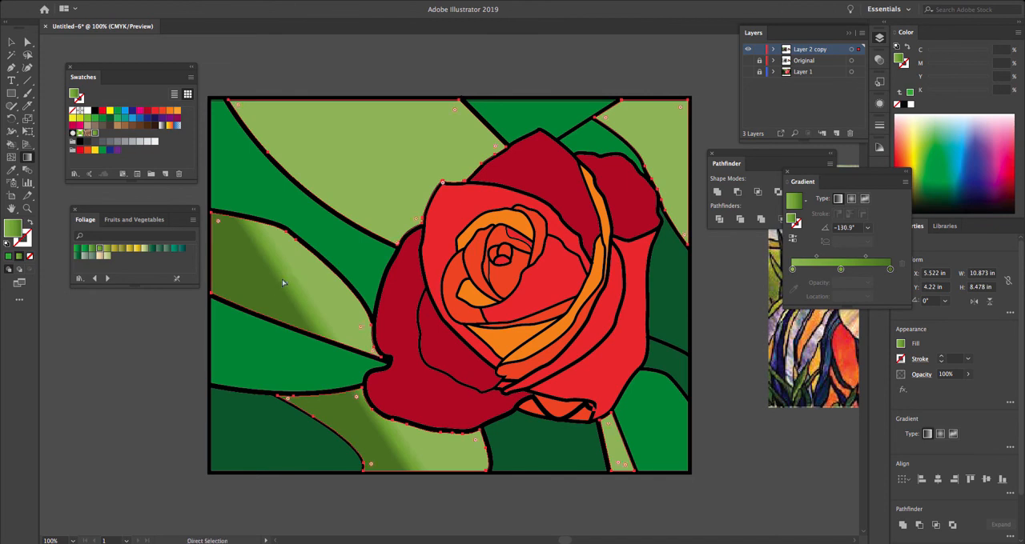
{"action": "key", "text": "super+z"}
{"action": "key", "text": "super+z"}
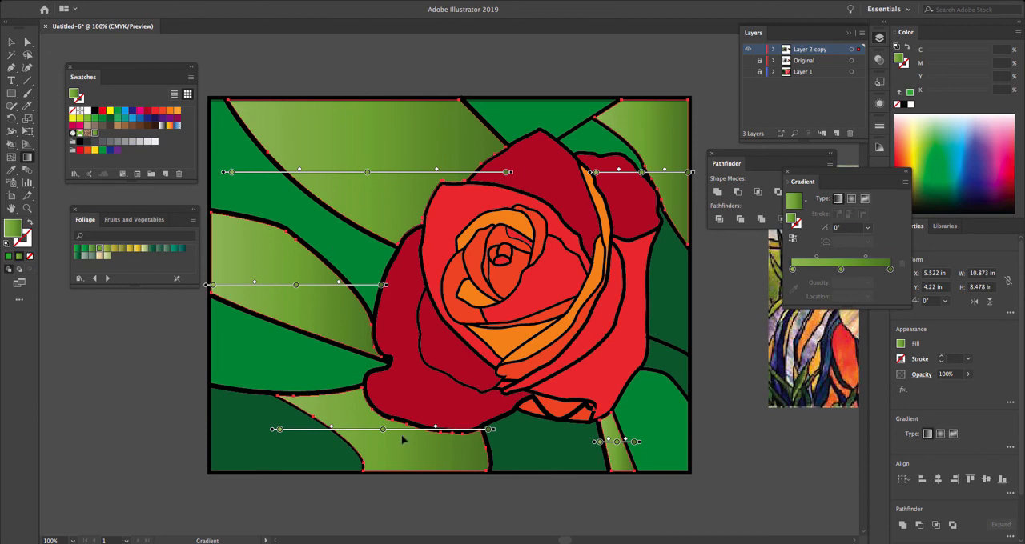
- Select only the leaf shape left of the rose and redraw its gradient diagonally at about -132°
{"action": "key", "text": "a"}
{"action": "left_click", "coordinate": [160, 409]}
{"action": "key", "text": "g"}
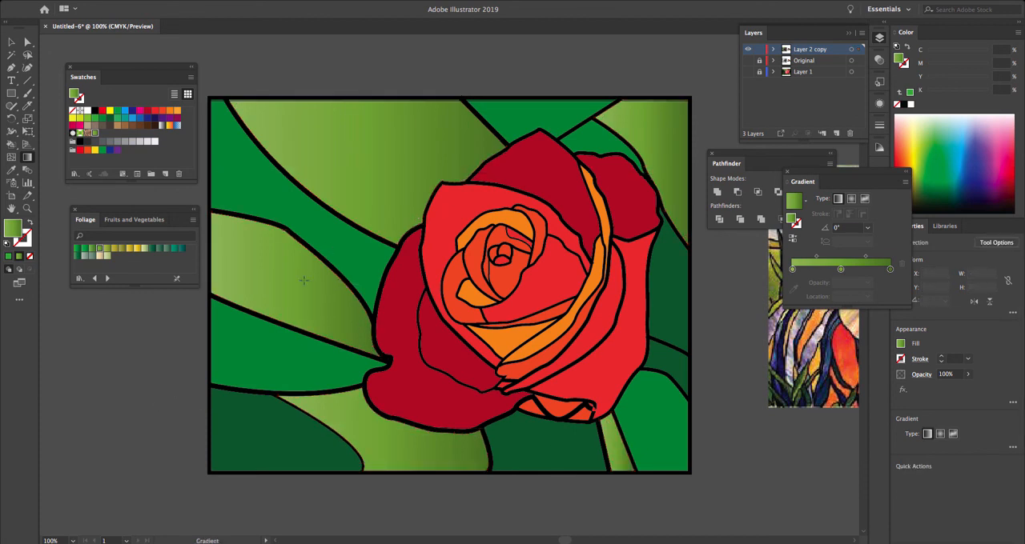
{"action": "left_click", "coordinate": [361, 326]}
{"action": "left_click_drag", "start_coordinate": [353, 246], "coordinate": [297, 308]}
- Redraw the gradient of the light green shape below the rose diagonally from its upper left to its lower right
{"action": "key", "text": "a"}
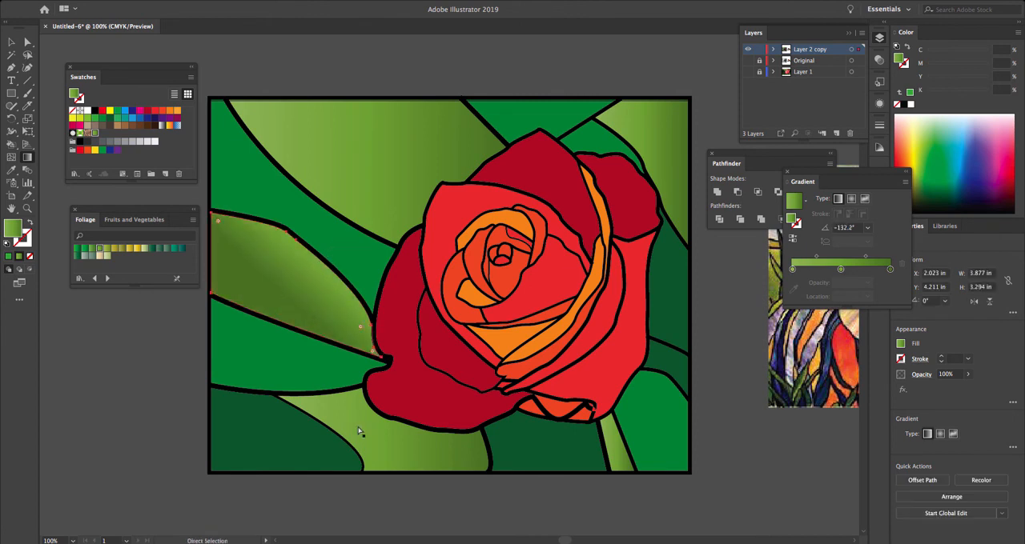
{"action": "key", "text": "g"}
{"action": "left_click", "coordinate": [342, 428]}
{"action": "mouse_move", "coordinate": [325, 378]}
{"action": "left_mouse_down"}
{"action": "mouse_move", "coordinate": [361, 416]}
{"action": "mouse_move", "coordinate": [414, 444]}
{"action": "left_mouse_up"}
- Redraw the gradient of the narrow green strip below the rose's right side at about -129° and deselect it
{"action": "key", "text": "a"}
{"action": "left_click", "coordinate": [624, 464]}
{"action": "key", "text": "g"}
{"action": "mouse_move", "coordinate": [650, 402]}
{"action": "left_mouse_down"}
{"action": "mouse_move", "coordinate": [594, 474]}
{"action": "mouse_move", "coordinate": [600, 465]}
{"action": "left_mouse_up"}
{"action": "key", "text": "super"}
{"action": "key", "text": "super"}
{"action": "left_click", "coordinate": [180, 358], "text": "super"}
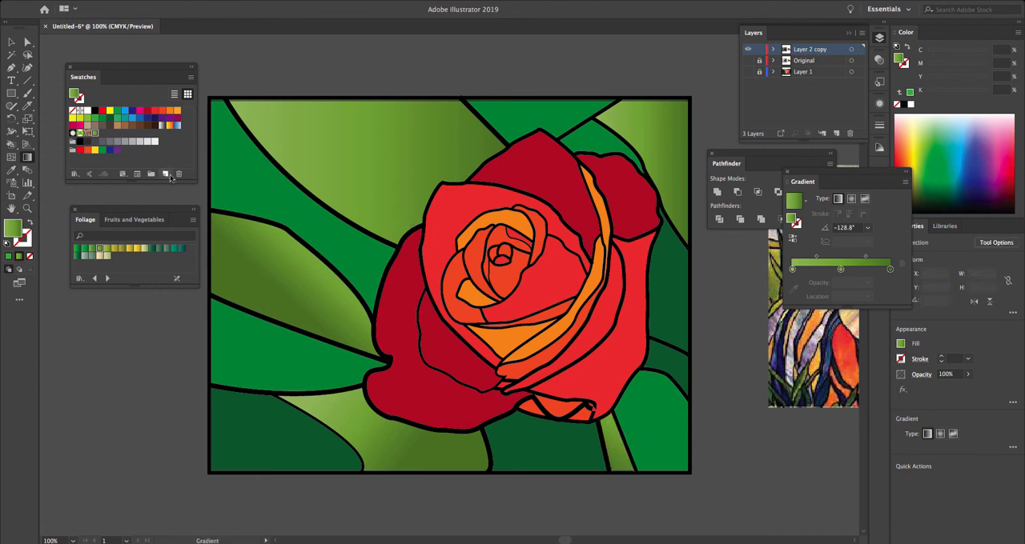
- Select the medium green background shapes with the Magic Wand and fill them with a bright green Foliage gradient
{"action": "key", "text": "y"}
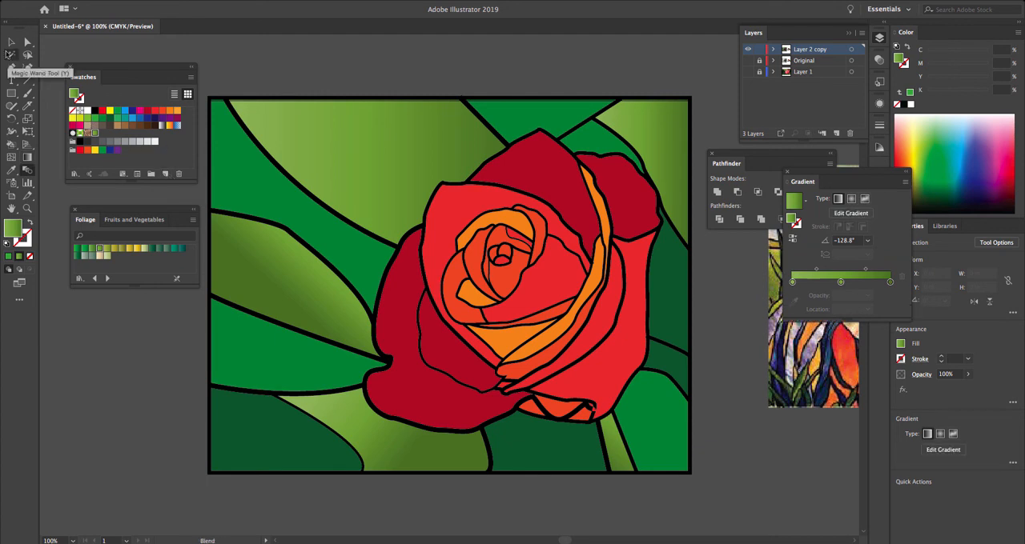
{"action": "left_click", "coordinate": [246, 189]}
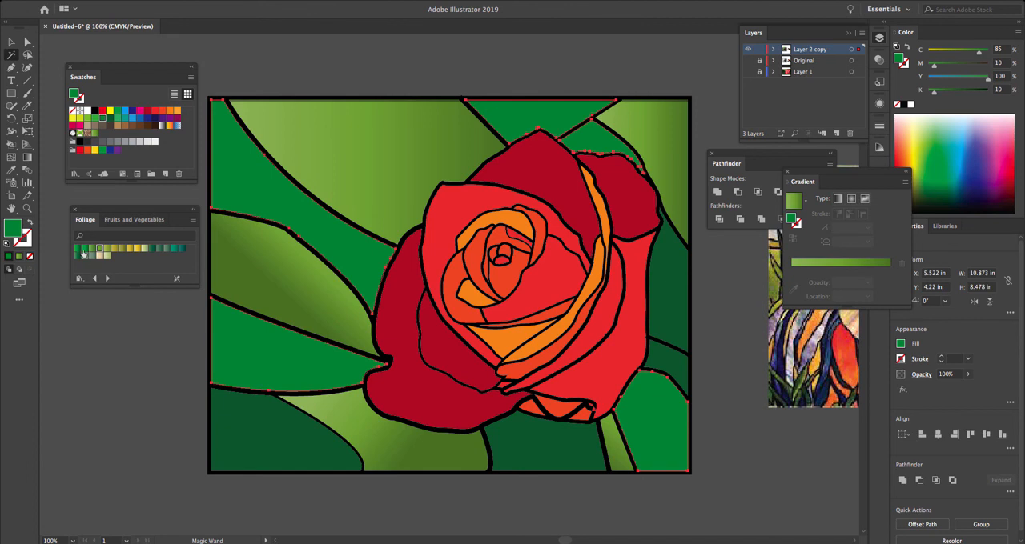
{"action": "left_click", "coordinate": [84, 251]}
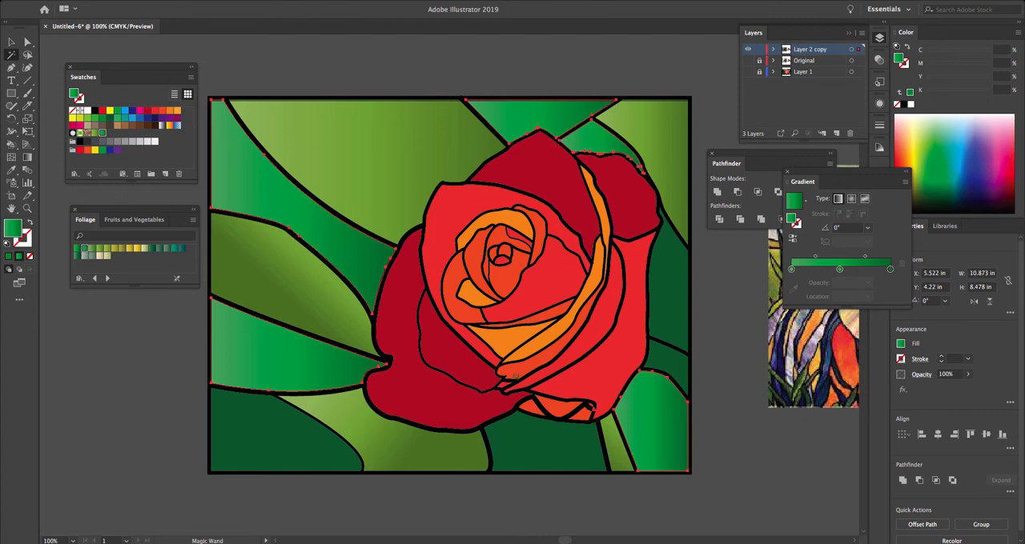
- Select only the bright green shape in the artwork's lower right corner and redraw its gradient diagonally at about -42°
{"action": "left_click", "coordinate": [125, 352]}
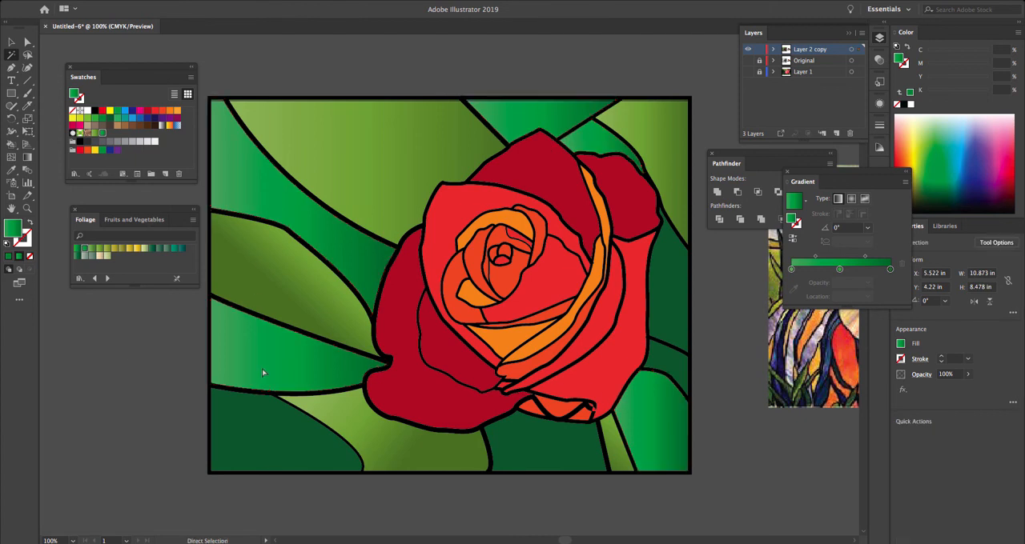
{"action": "left_click", "coordinate": [645, 428]}
{"action": "left_click", "coordinate": [28, 157]}
{"action": "left_click_drag", "start_coordinate": [642, 391], "coordinate": [697, 439]}
- Redraw the gradient of the small green shape above the rose's upper right petal at about -110° and deselect it
{"action": "key", "text": "a"}
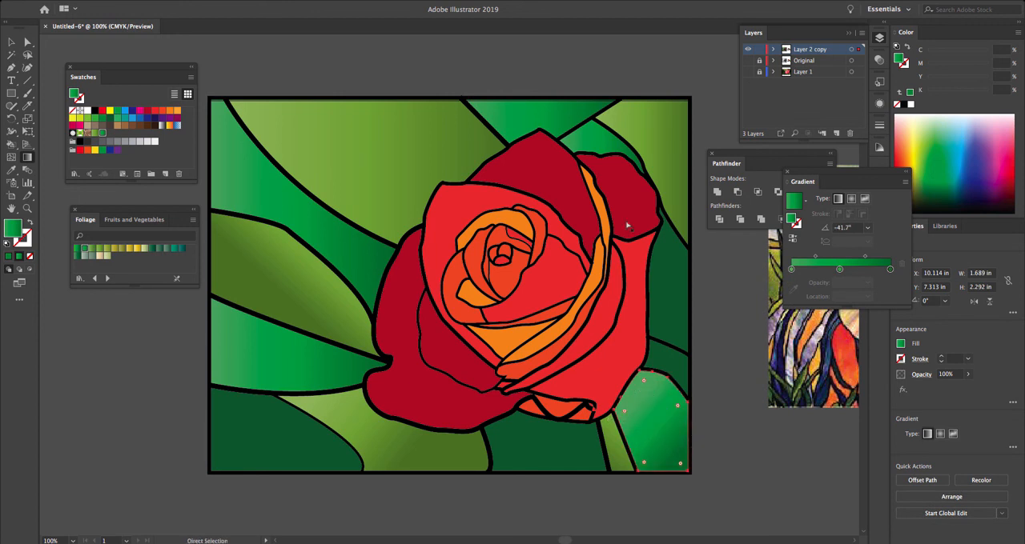
{"action": "left_click", "coordinate": [596, 144]}
{"action": "key", "text": "g"}
{"action": "left_click_drag", "start_coordinate": [617, 113], "coordinate": [601, 157]}
{"action": "key", "text": "a"}
{"action": "left_click", "coordinate": [507, 79]}
{"action": "key", "text": "g"}
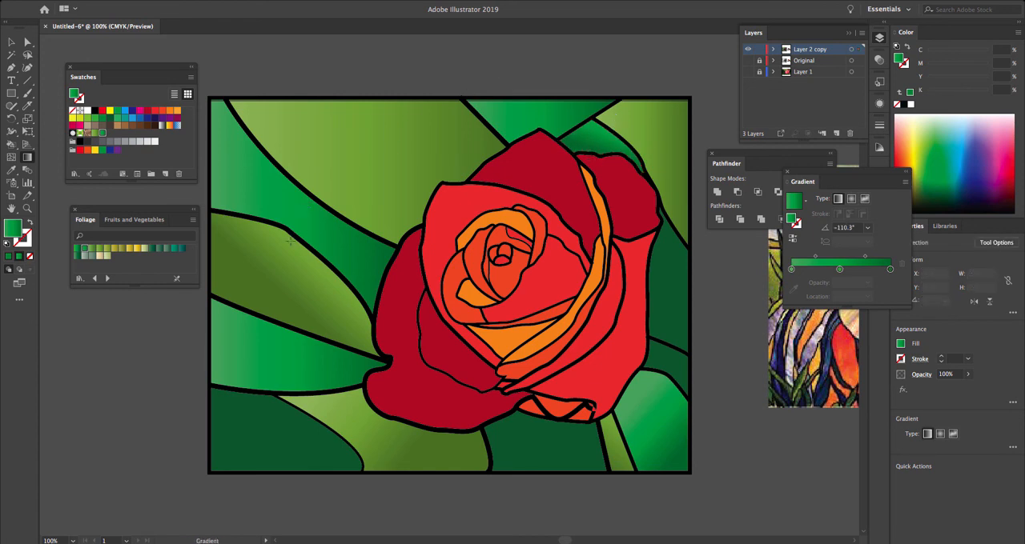
- Select the dark green background shapes with the Magic Wand, fill them with the first Foliage gradient, bright to dark green, and deselect them
{"action": "key", "text": "y"}
{"action": "left_click", "coordinate": [260, 428]}
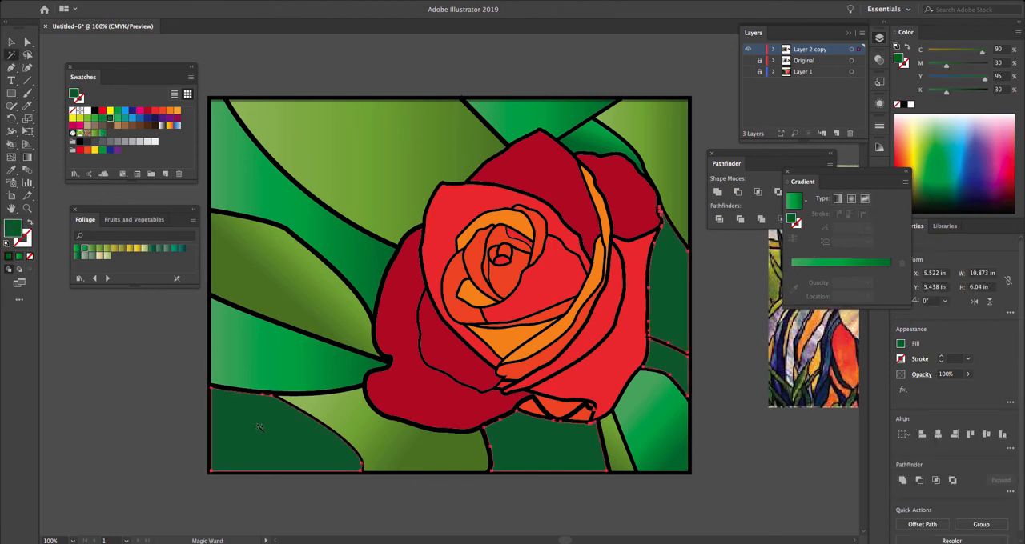
{"action": "left_click", "coordinate": [77, 256]}
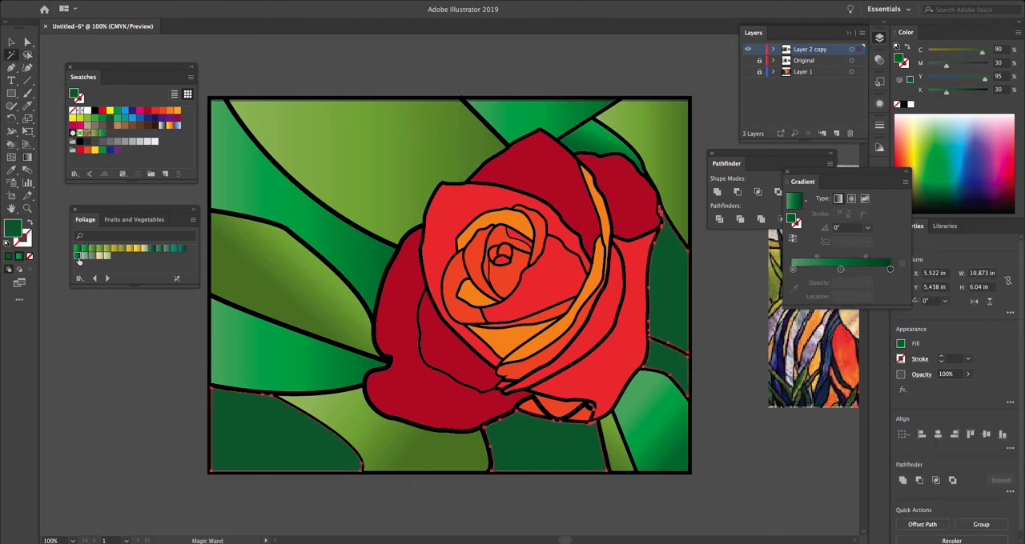
{"action": "left_click", "coordinate": [77, 249]}
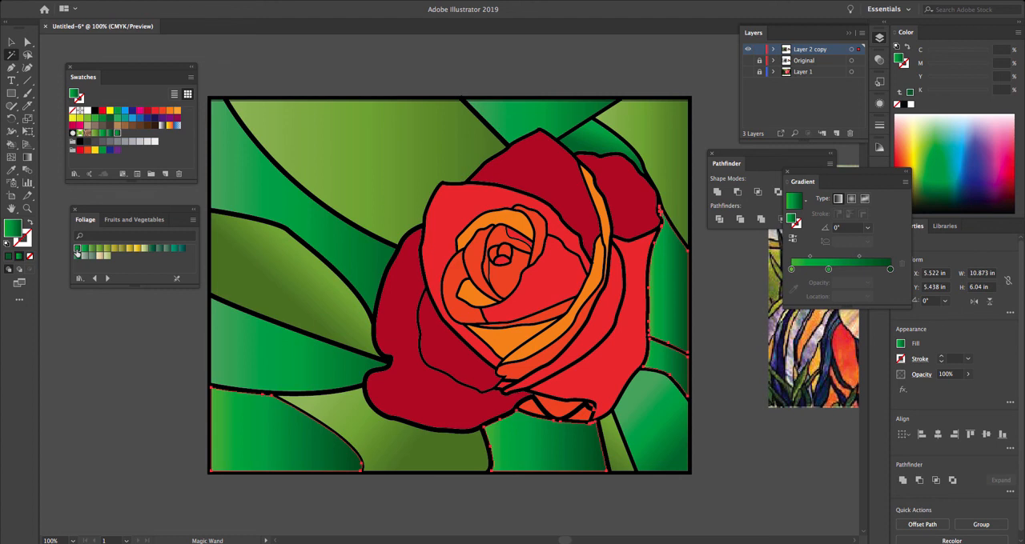
{"action": "key", "text": "super+shift+a"}
- Select only the dark green shape in the artwork's lower left corner and redraw its gradient at about -118°
{"action": "left_click", "coordinate": [288, 434]}
{"action": "left_click", "coordinate": [27, 158]}
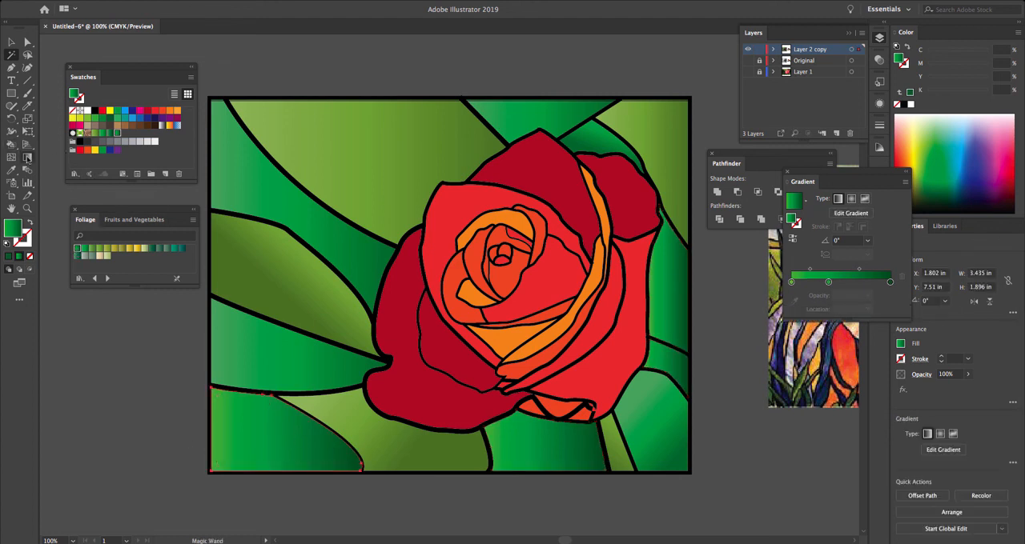
{"action": "left_click", "coordinate": [28, 158]}
{"action": "mouse_move", "coordinate": [310, 405]}
{"action": "left_mouse_down"}
{"action": "mouse_move", "coordinate": [285, 430]}
{"action": "mouse_move", "coordinate": [288, 448]}
{"action": "left_mouse_up"}
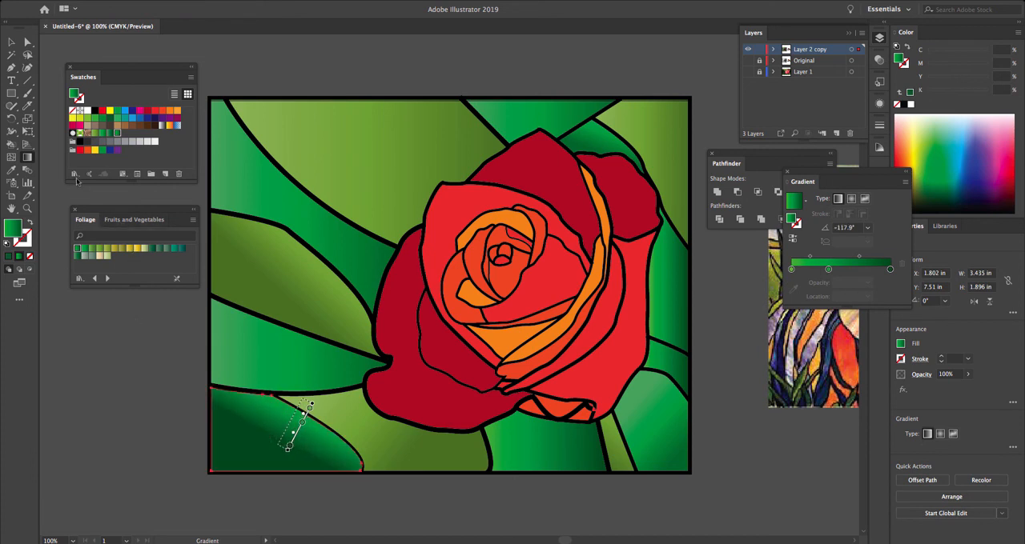
- Show the Fruits and Vegetables gradient library and enlarge its swatch area
{"action": "left_click", "coordinate": [75, 175]}
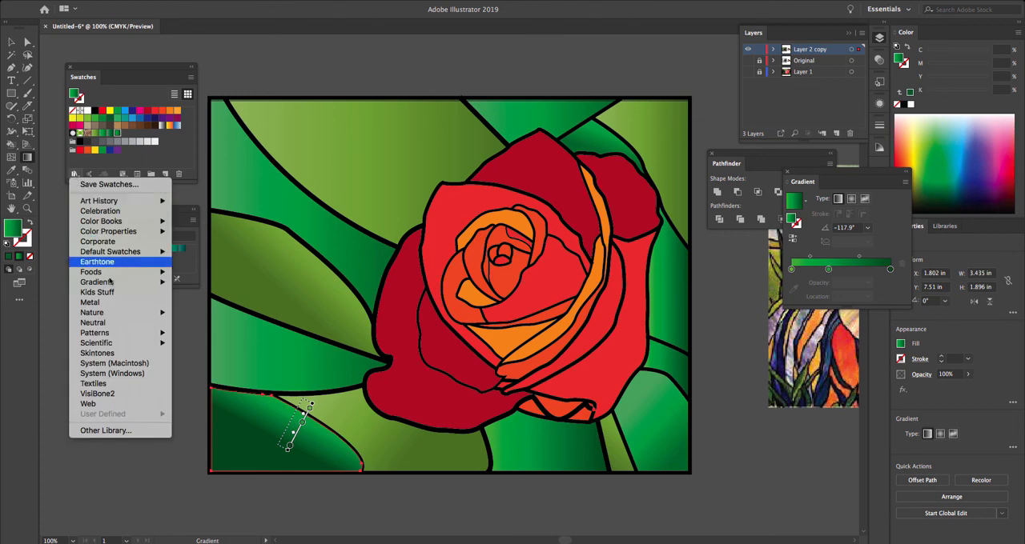
{"action": "mouse_move", "coordinate": [111, 284]}
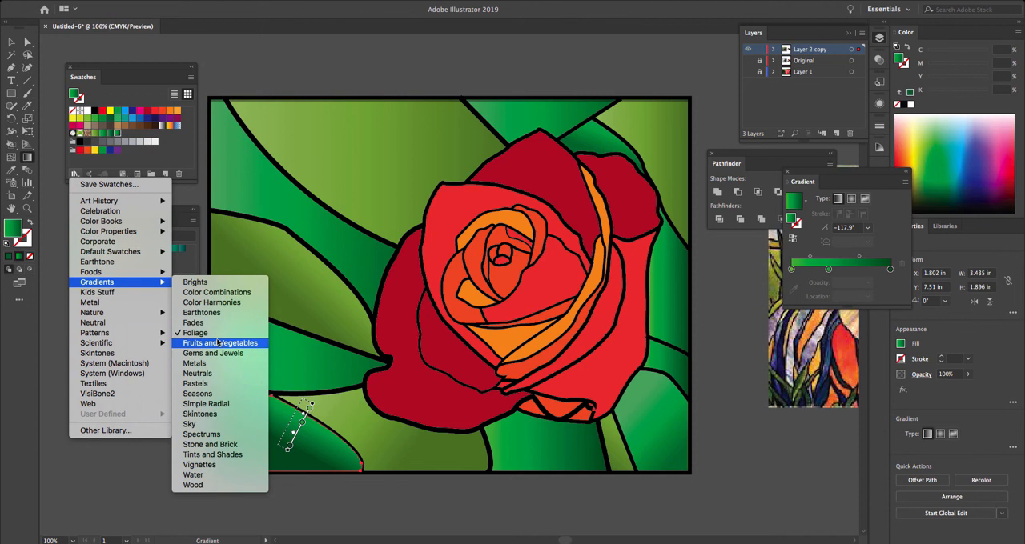
{"action": "left_click", "coordinate": [218, 343]}
{"action": "left_click_drag", "start_coordinate": [138, 286], "coordinate": [138, 309]}
- Select the dark red petals with the Magic Wand, fill them with a red-to-cream Fruits and Vegetables gradient, and deselect them
{"action": "left_click", "coordinate": [12, 54]}
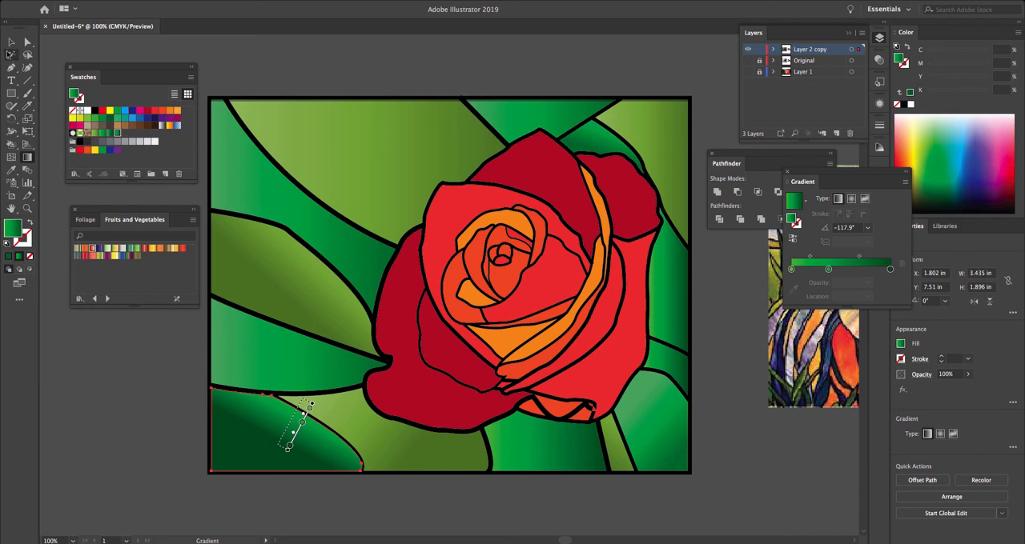
{"action": "left_click", "coordinate": [404, 322]}
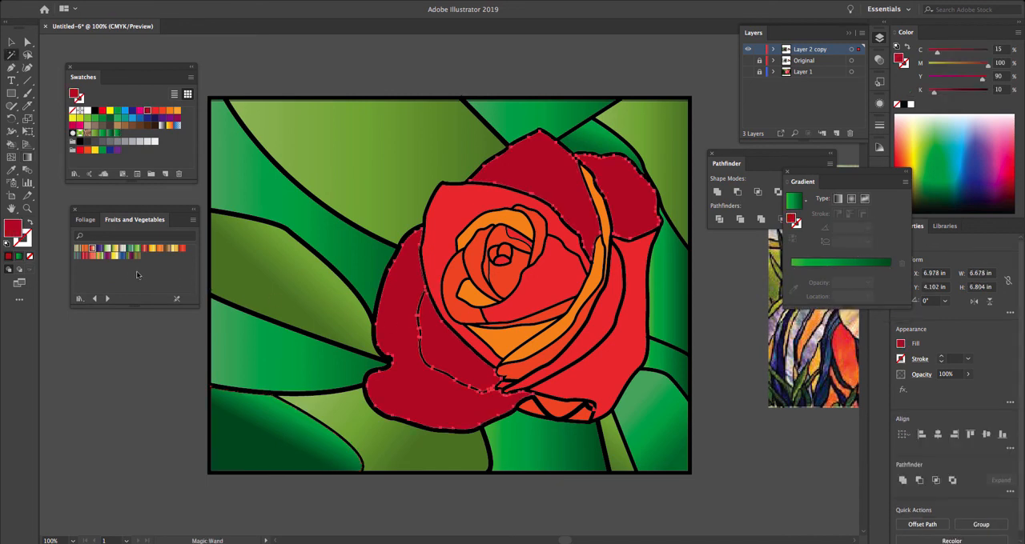
{"action": "left_click", "coordinate": [93, 250]}
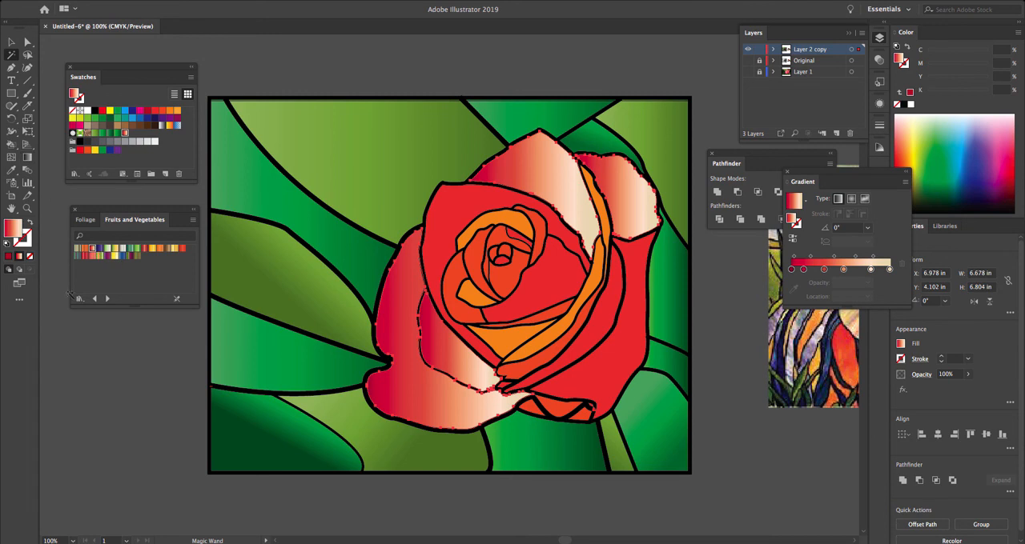
{"action": "left_click", "coordinate": [107, 353], "text": "super"}
- Redraw the gradient of the inner lower left petal diagonally from its upper right to its lower left
{"action": "left_click", "coordinate": [462, 360]}
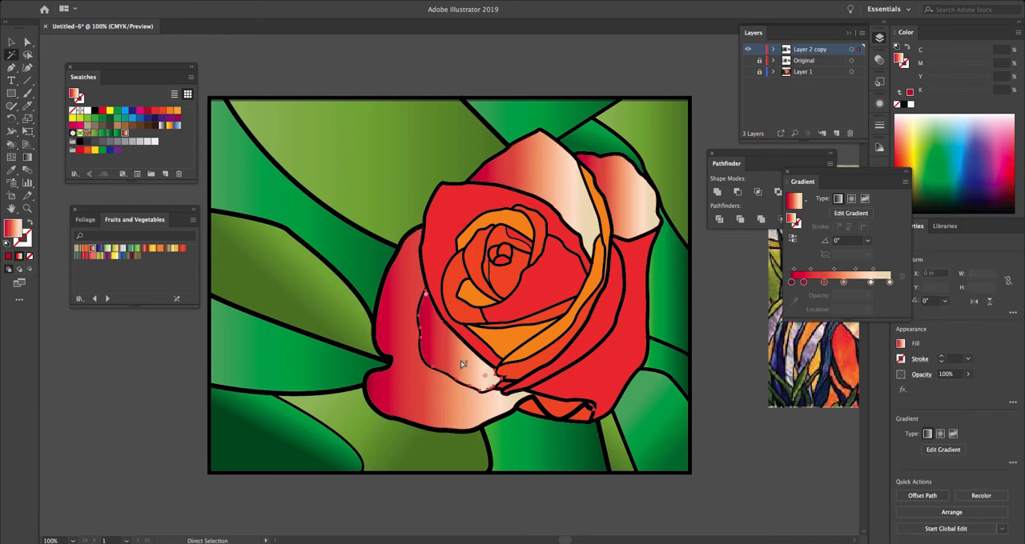
{"action": "key", "text": "g"}
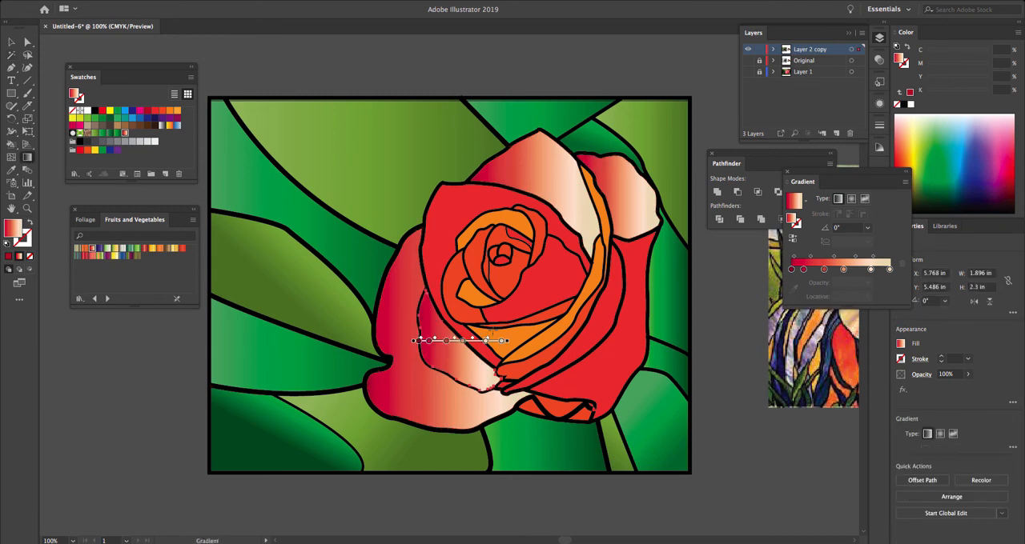
{"action": "left_click_drag", "start_coordinate": [517, 336], "coordinate": [447, 397]}
- Redraw the gradient of the rose's upper right petal from top to bottom at about -108.5° and deselect it
{"action": "key", "text": "a"}
{"action": "left_click", "coordinate": [628, 196]}
{"action": "key", "text": "g"}
{"action": "left_click_drag", "start_coordinate": [650, 147], "coordinate": [622, 232]}
{"action": "left_click_drag", "start_coordinate": [634, 137], "coordinate": [606, 227]}
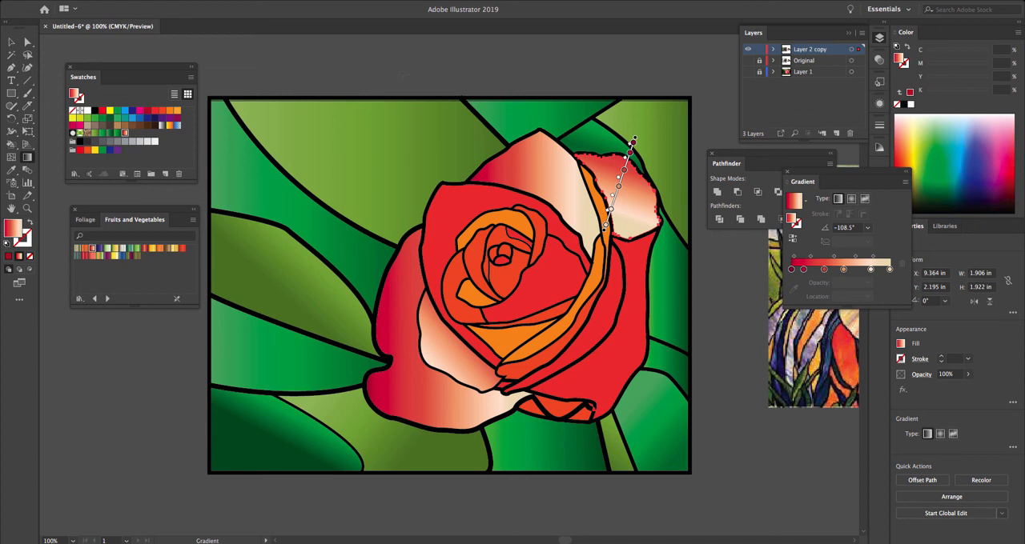
{"action": "left_click", "coordinate": [404, 77]}
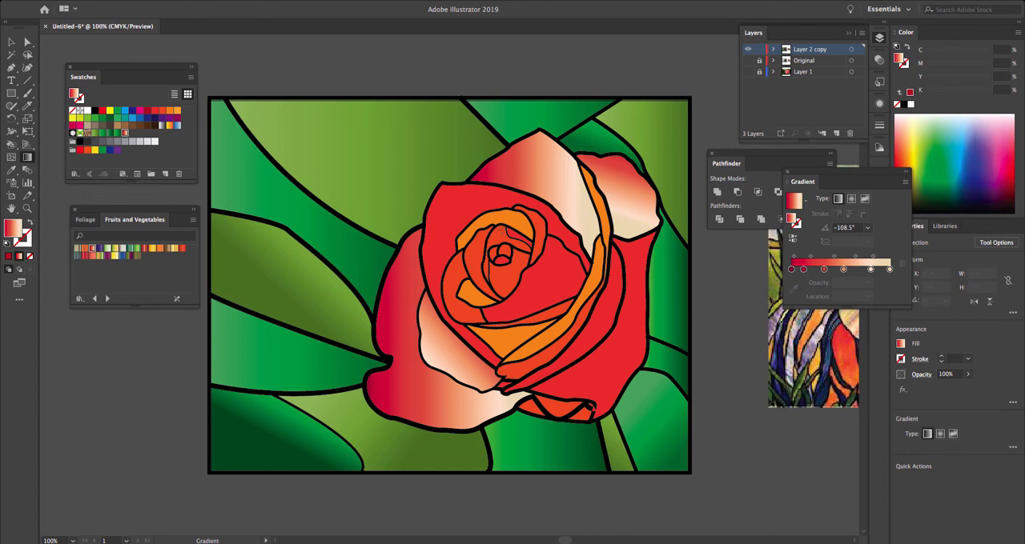
{"action": "left_click_drag", "start_coordinate": [763, 456], "coordinate": [758, 435]}
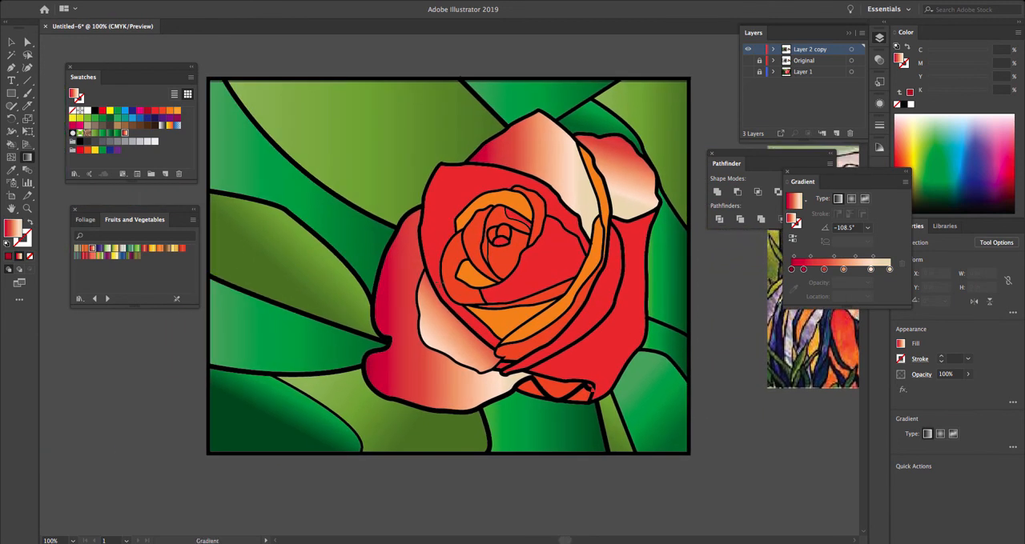